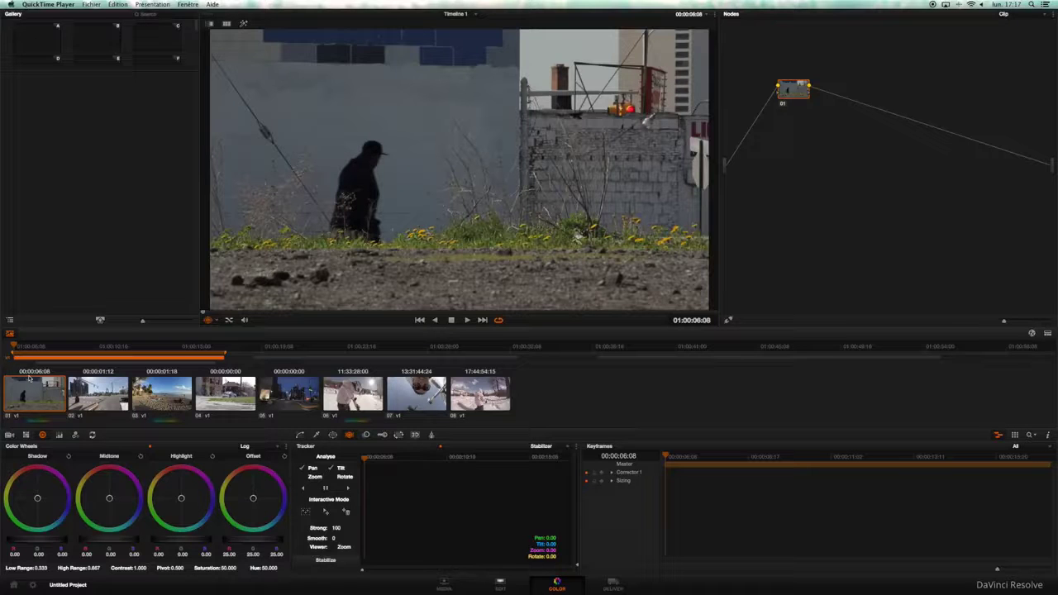
# Enlarge the viewer with Alt+F so the street clip fills the workspace, and play it
pyautogui.click(1051, 338)
pyautogui.hotkey('alt', 'f')
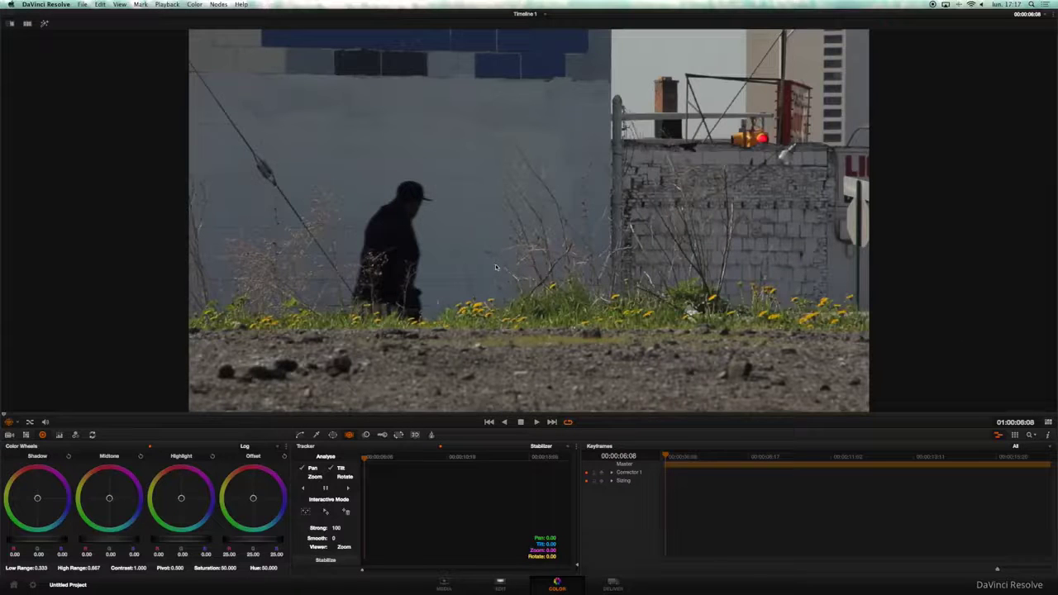
pyautogui.click(537, 422)
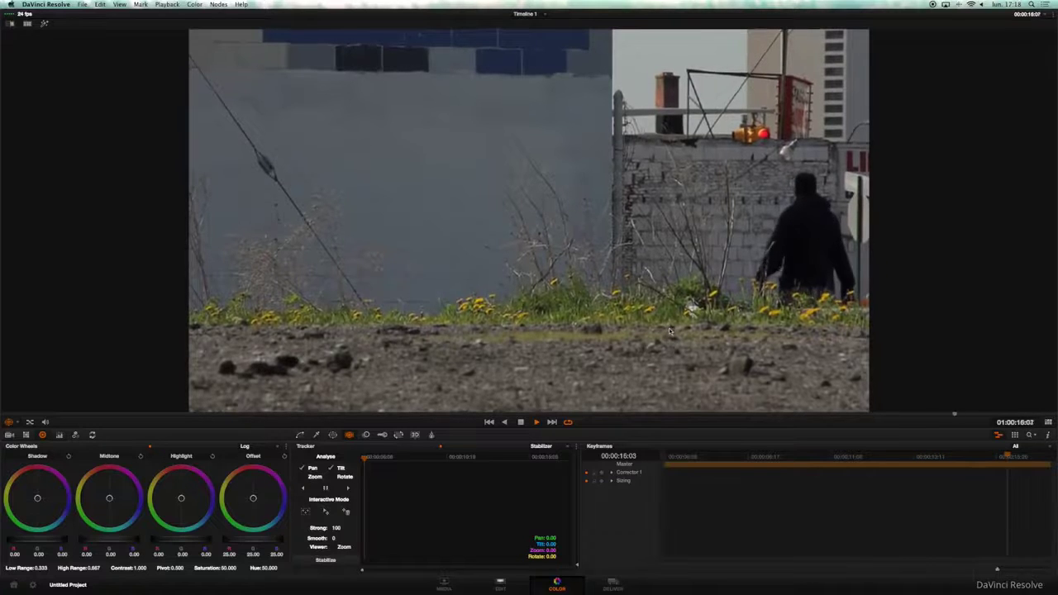
# Stop playback and return the street clip to its first frame with the Tracker palette showing
pyautogui.click(521, 422)
pyautogui.moveTo(377, 459); pyautogui.dragTo(256, 456)
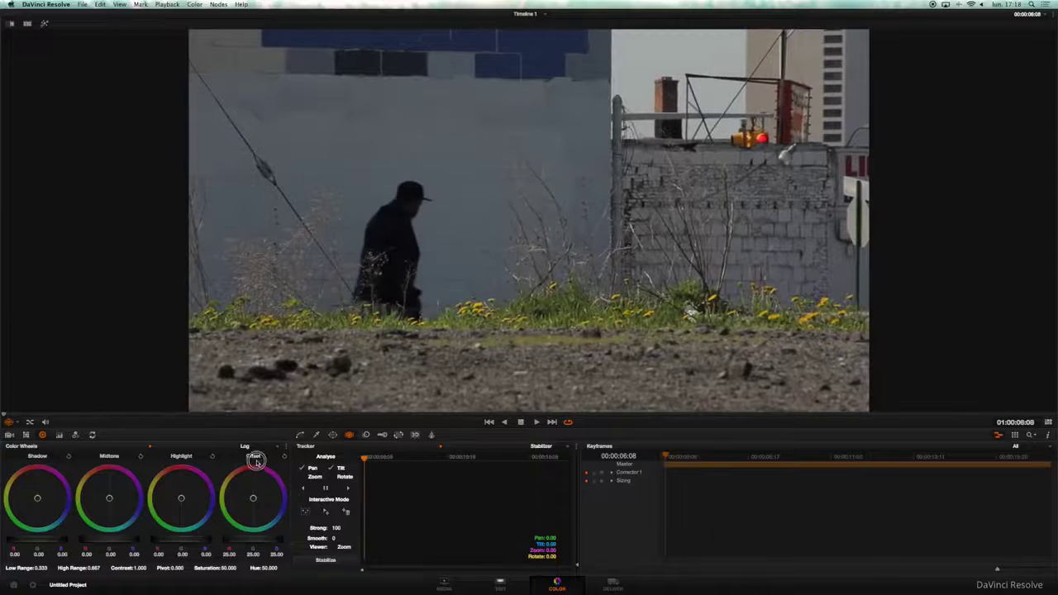
pyautogui.click(364, 436)
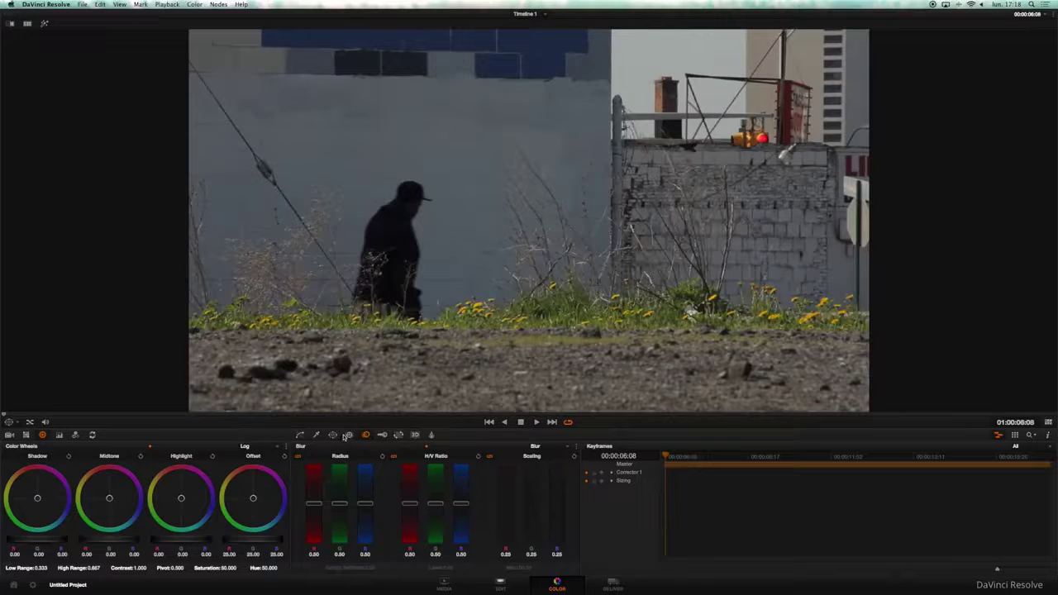
pyautogui.click(348, 435)
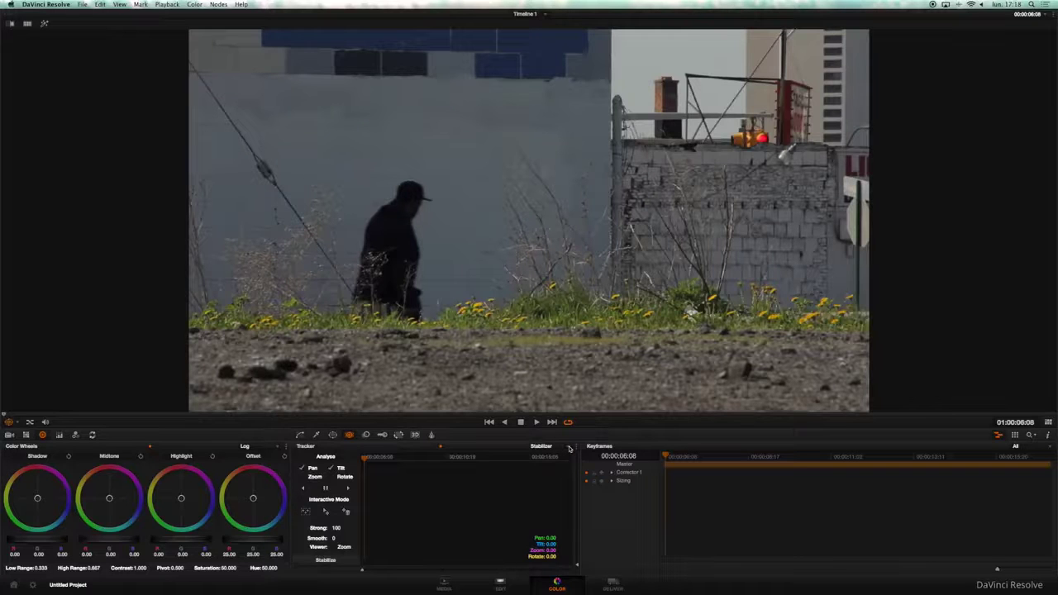
# Keep the tracker in Stabilizer mode and enable Rotate tracking
pyautogui.click(566, 448)
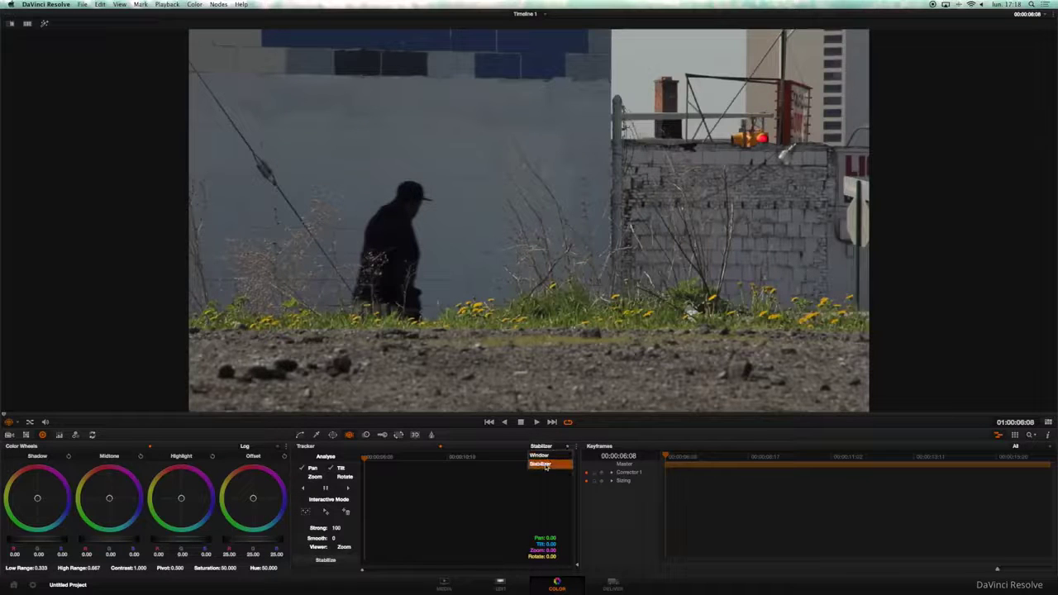
pyautogui.click(544, 463)
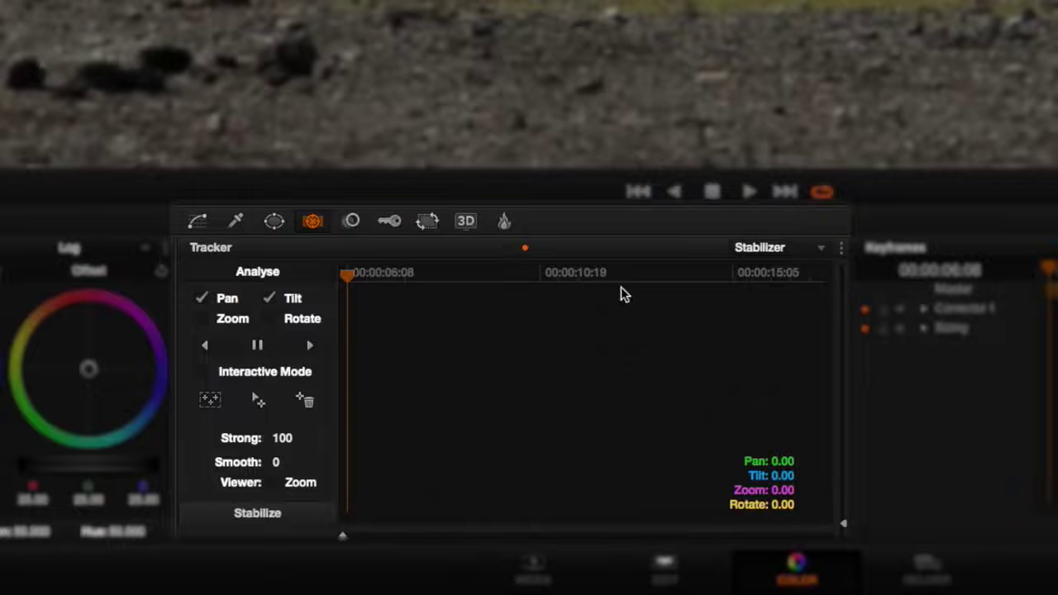
pyautogui.click(336, 477)
# Preview the clip with Zoom tracking on, then turn off Zoom and Rotate to track only Pan and Tilt
pyautogui.click(198, 319)
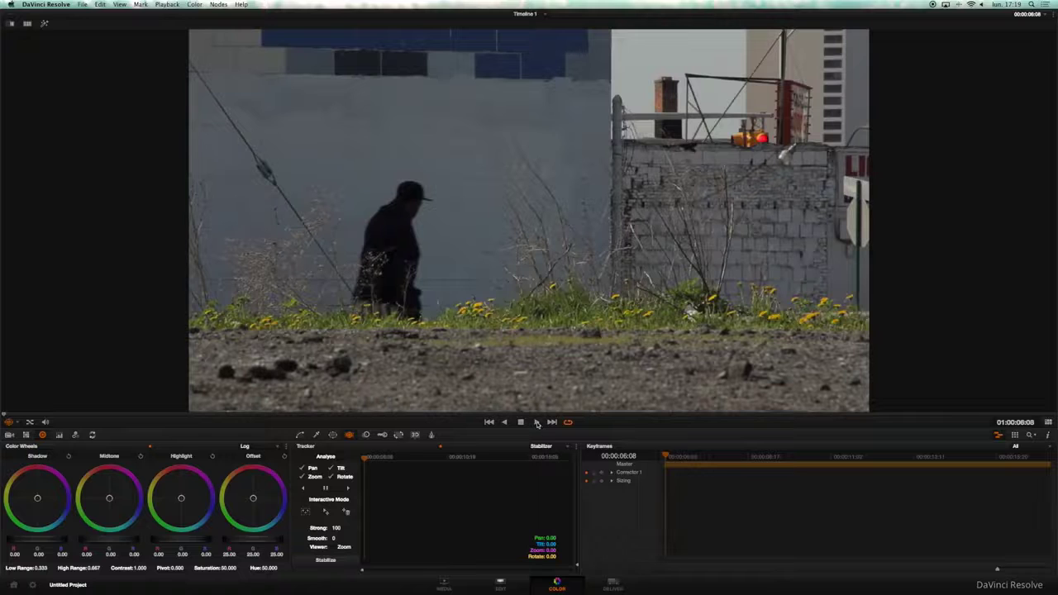
pyautogui.click(535, 422)
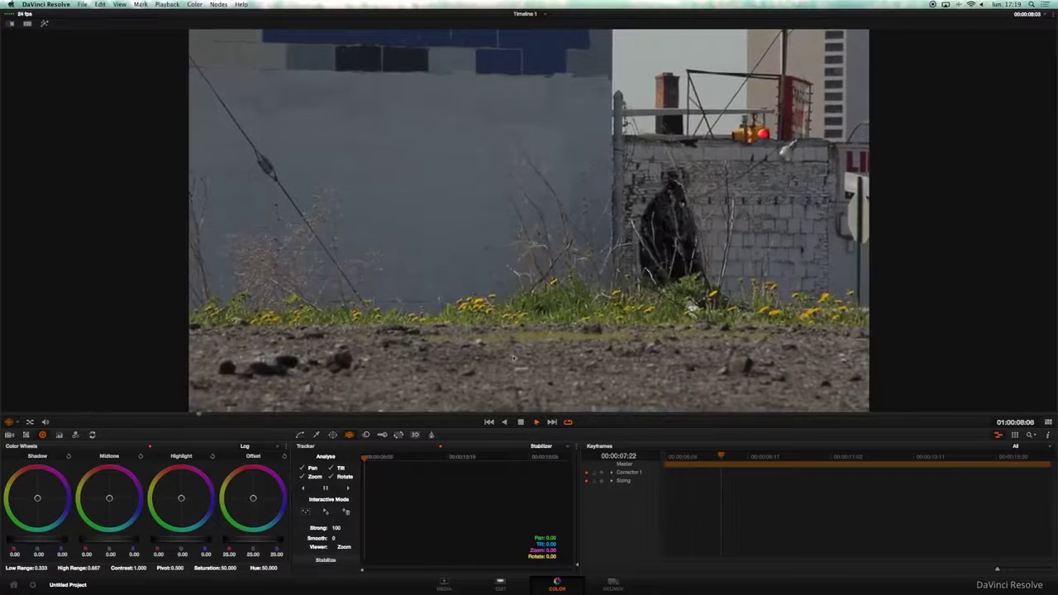
pyautogui.click(520, 423)
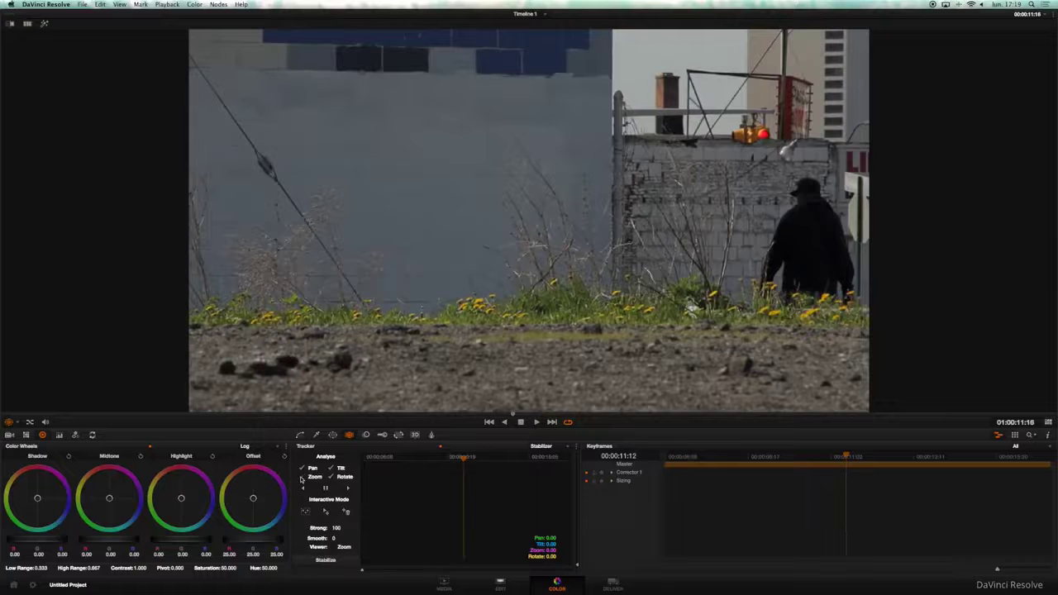
pyautogui.click(303, 478)
pyautogui.click(332, 478)
# Rewind to the first frame and track the street clip forward to the end
pyautogui.moveTo(427, 458); pyautogui.dragTo(266, 467)
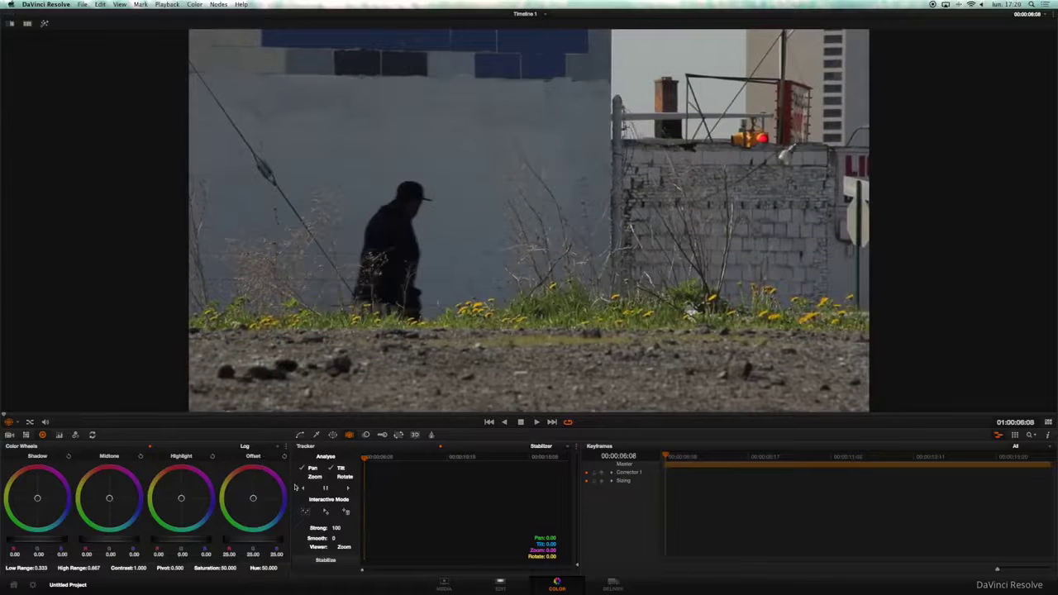
pyautogui.click(350, 491)
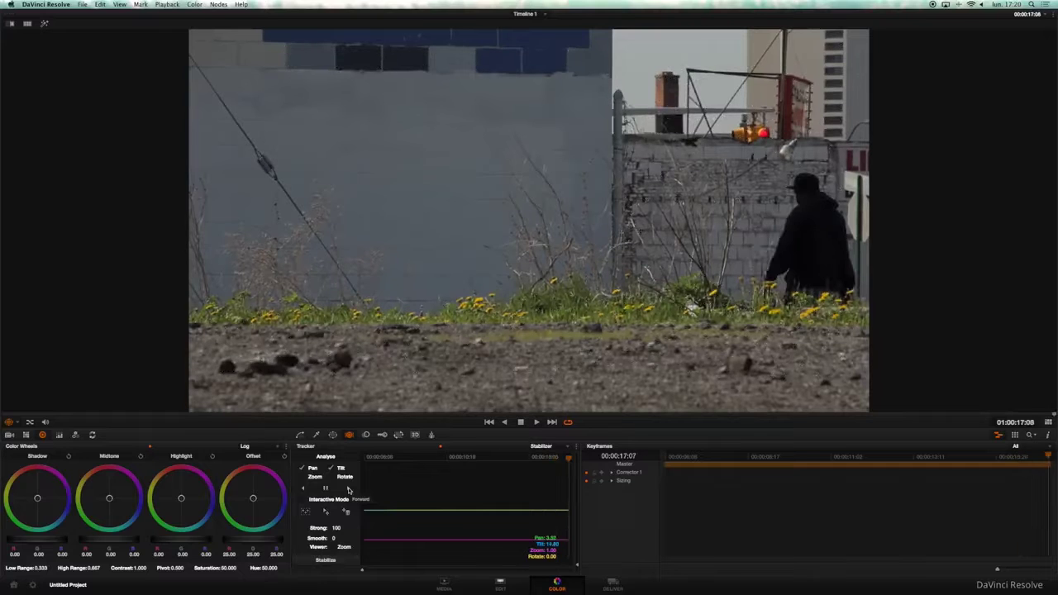
pyautogui.click(568, 457)
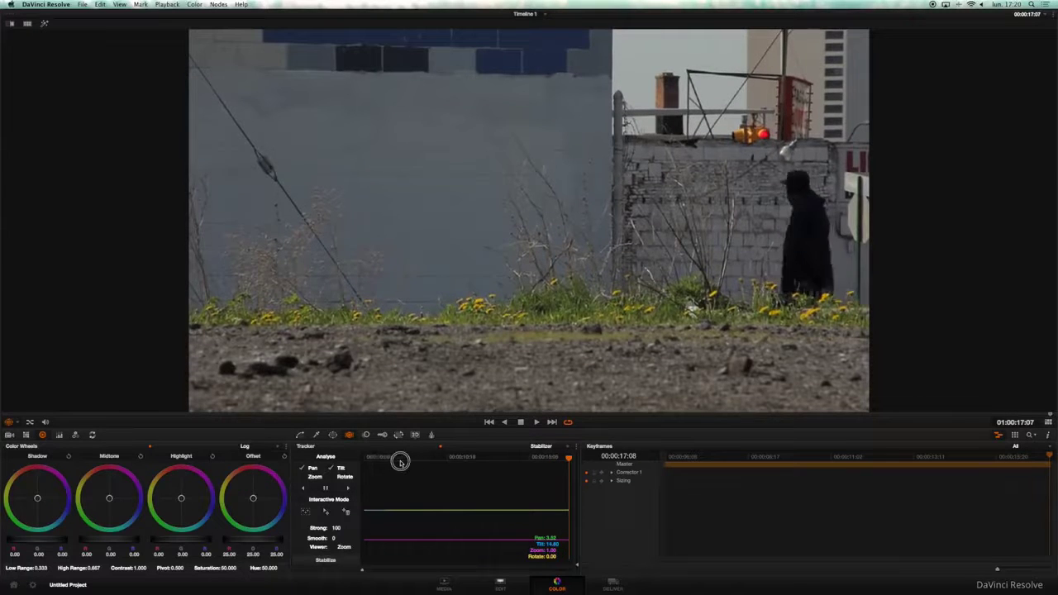
# Scrub the tracker ruler back and forth to review the Pan and Tilt tracking data
pyautogui.moveTo(400, 462); pyautogui.dragTo(346, 461)
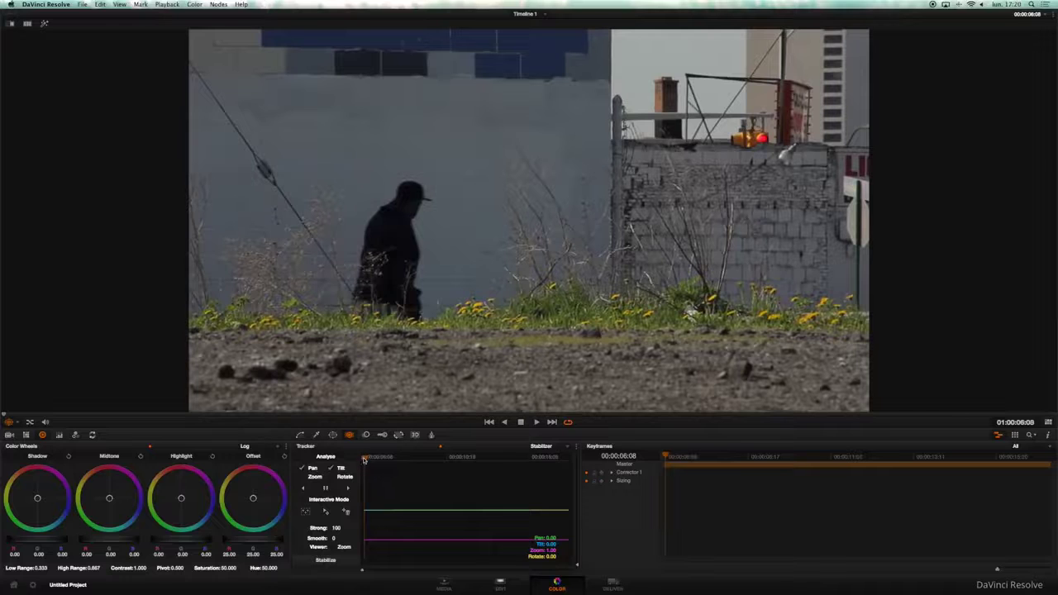
pyautogui.moveTo(364, 459); pyautogui.dragTo(357, 460)
pyautogui.moveTo(367, 459); pyautogui.dragTo(400, 459)
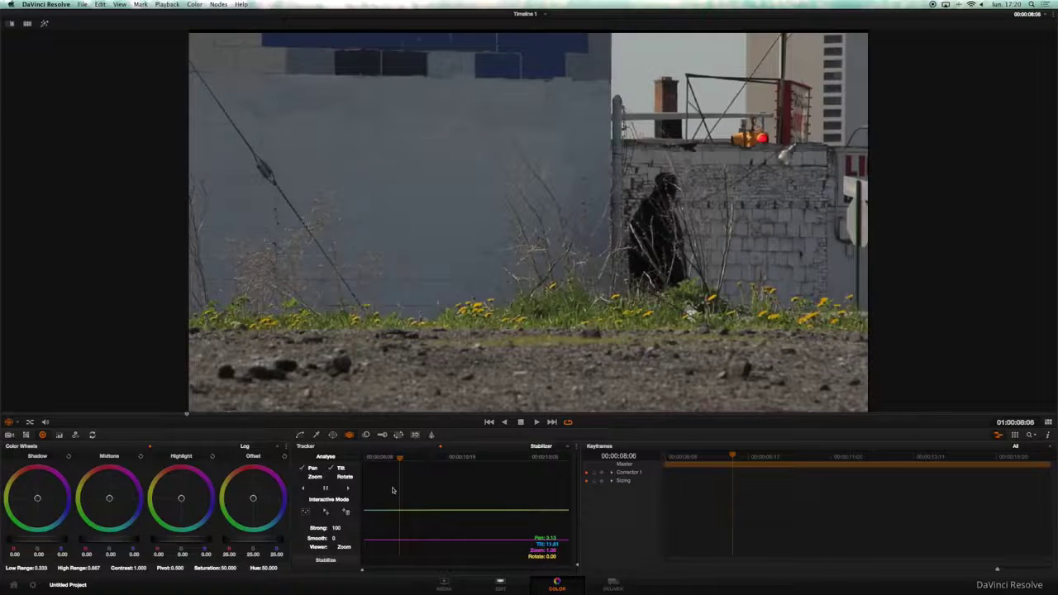
pyautogui.moveTo(399, 460); pyautogui.dragTo(424, 460)
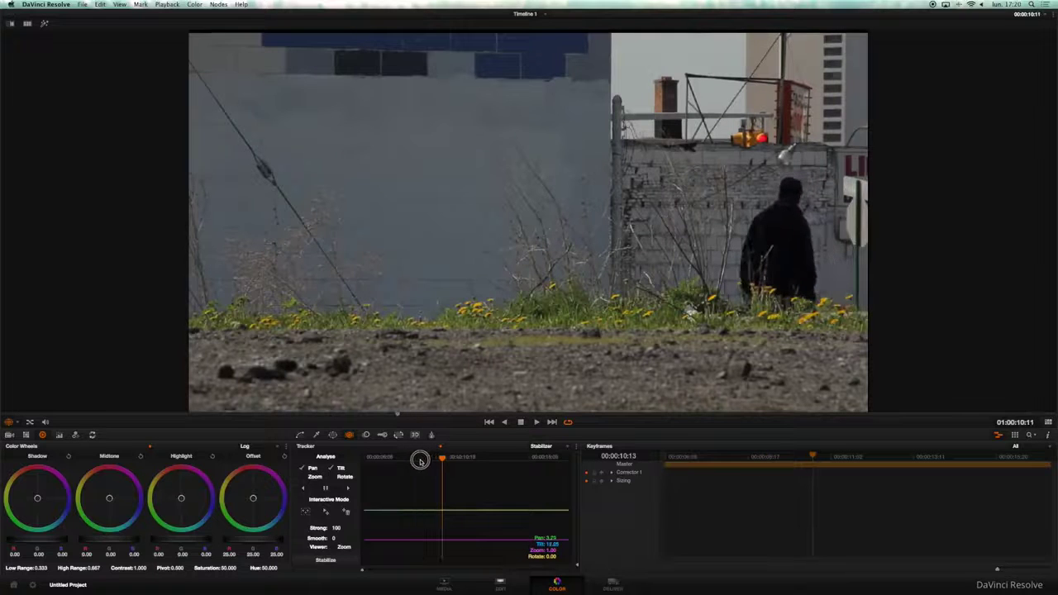
pyautogui.moveTo(420, 461); pyautogui.dragTo(383, 459)
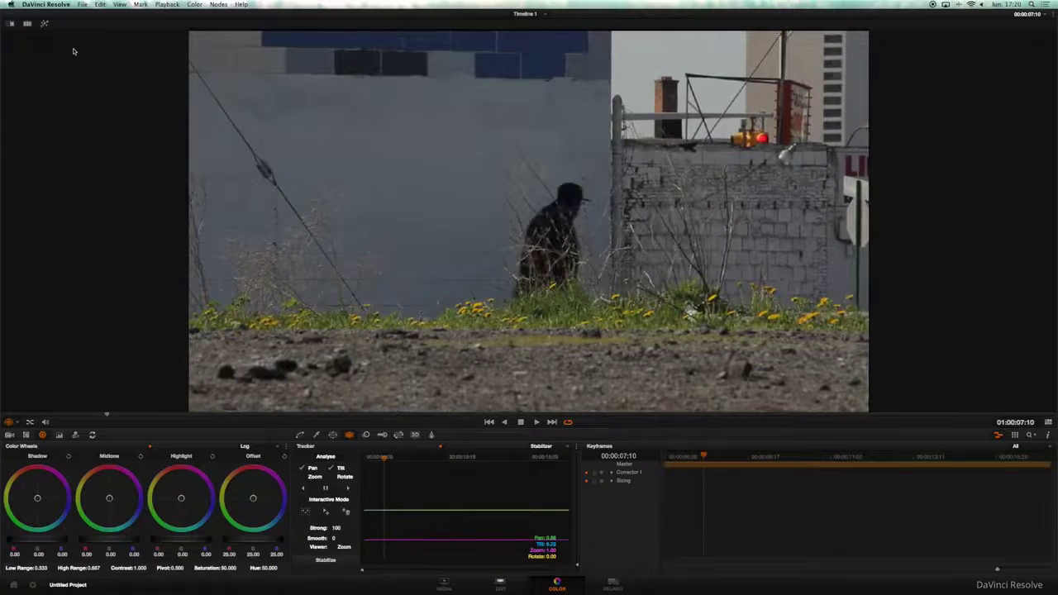
# Enable 'Use grey background in viewers' in Project Settings General Options and apply it
pyautogui.click(33, 585)
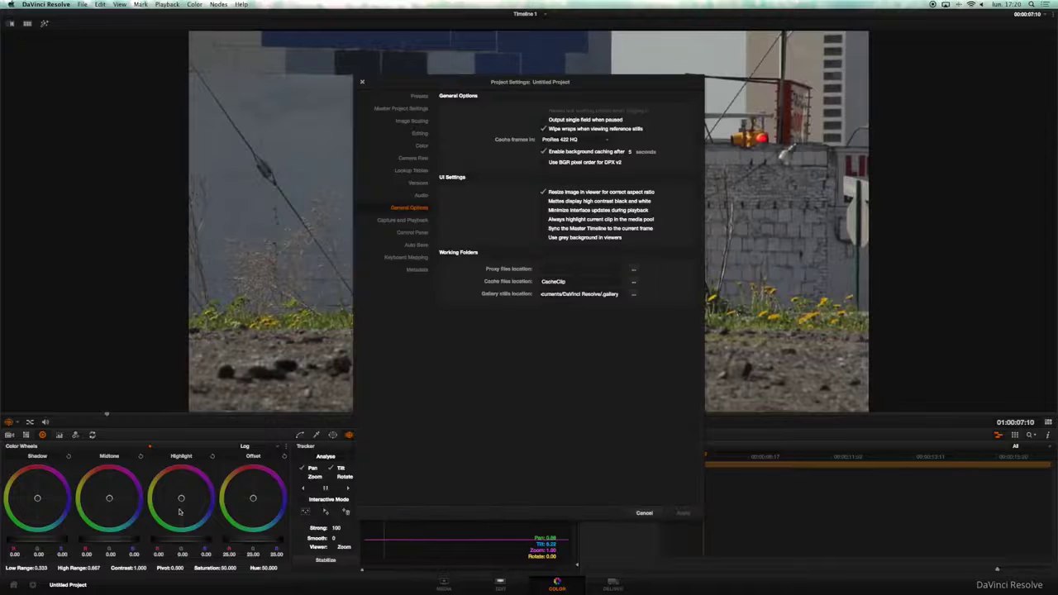
pyautogui.click(544, 238)
pyautogui.click(689, 514)
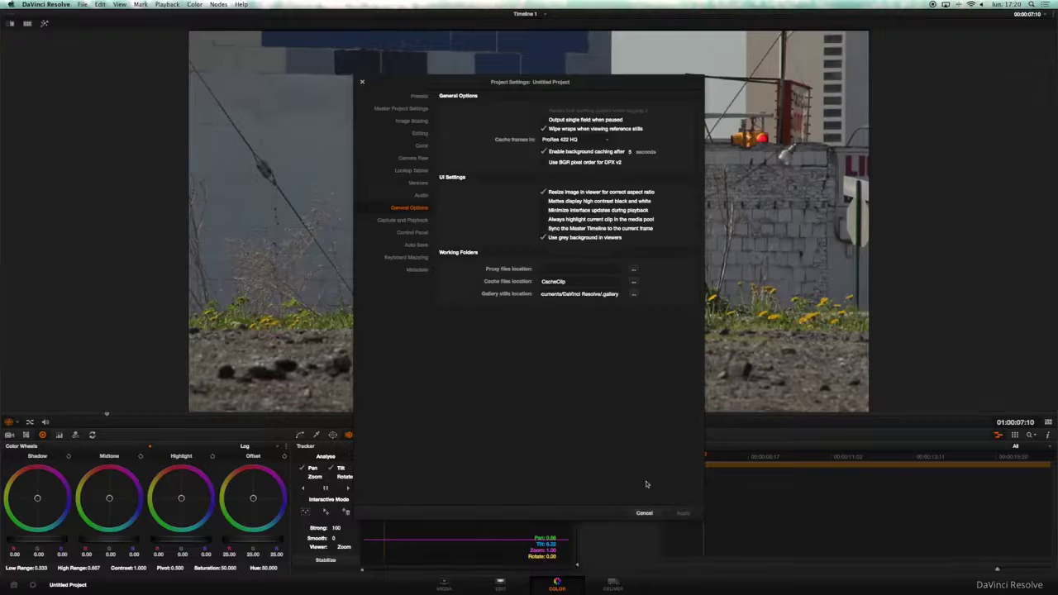
pyautogui.click(362, 83)
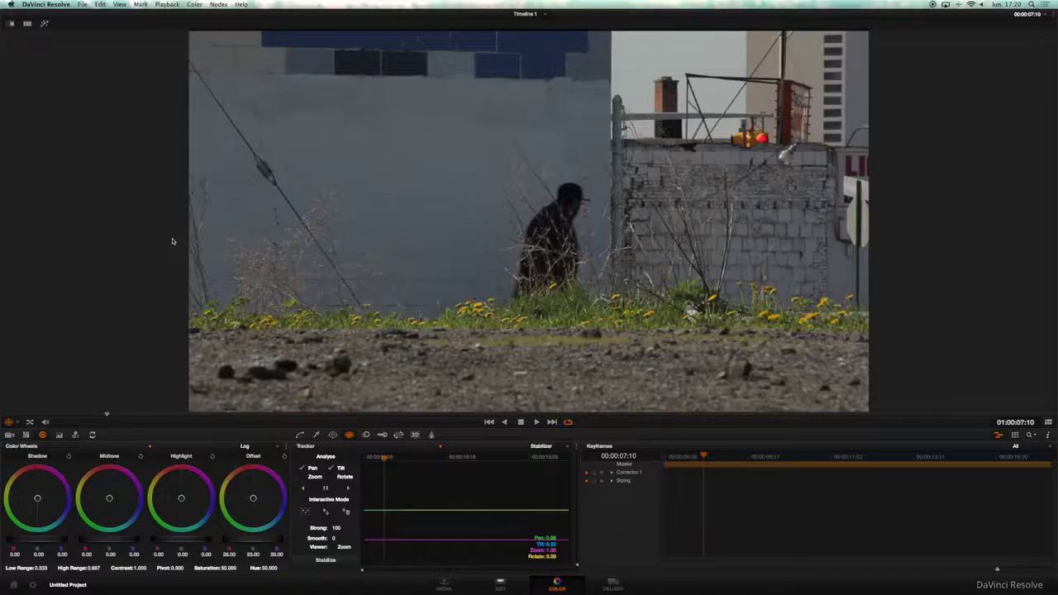
pyautogui.scroll(-2, 173, 241)
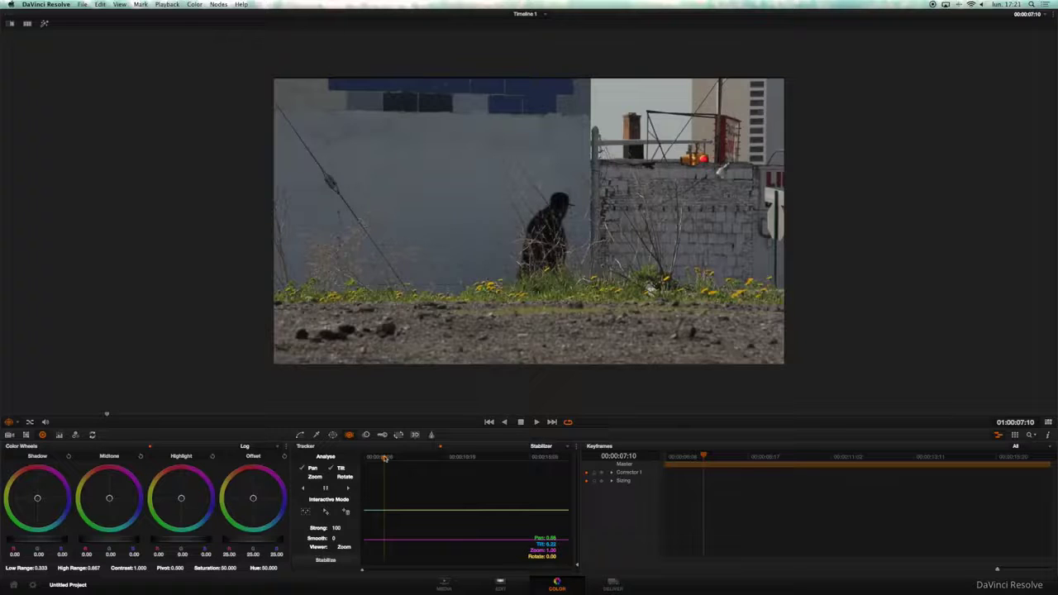
pyautogui.moveTo(385, 457); pyautogui.dragTo(392, 457)
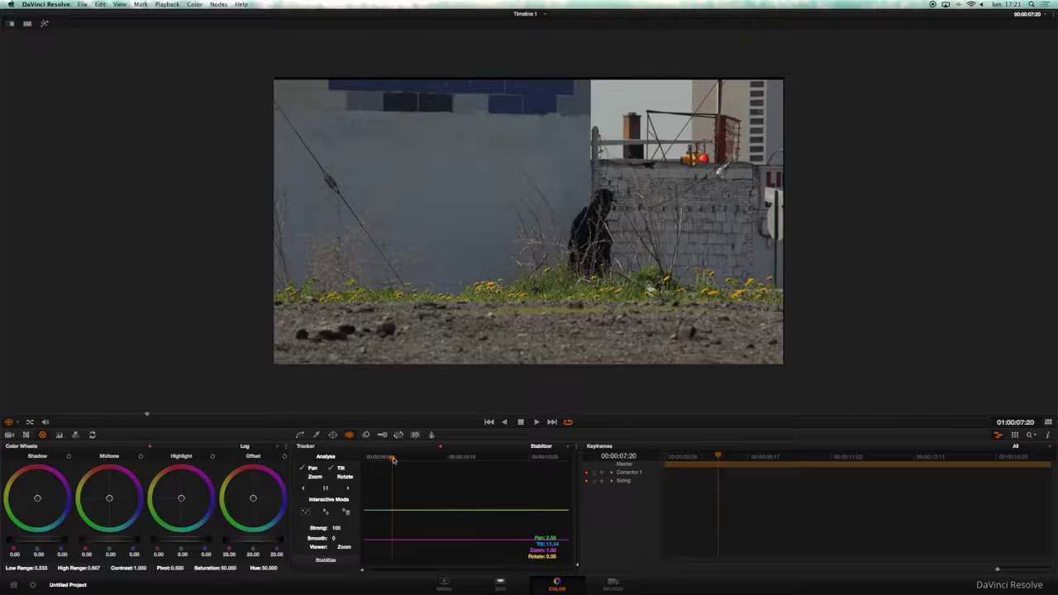
pyautogui.moveTo(393, 459)
pyautogui.mouseDown()
pyautogui.moveTo(565, 460)
pyautogui.moveTo(341, 460)
pyautogui.moveTo(403, 460)
pyautogui.mouseUp()
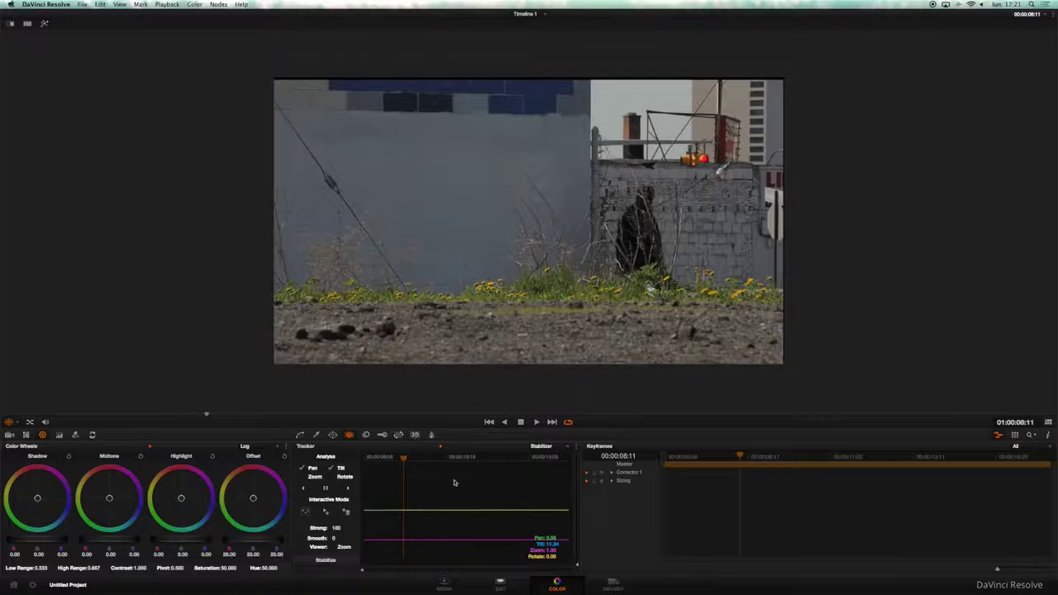
pyautogui.hotkey('shift', 'z')
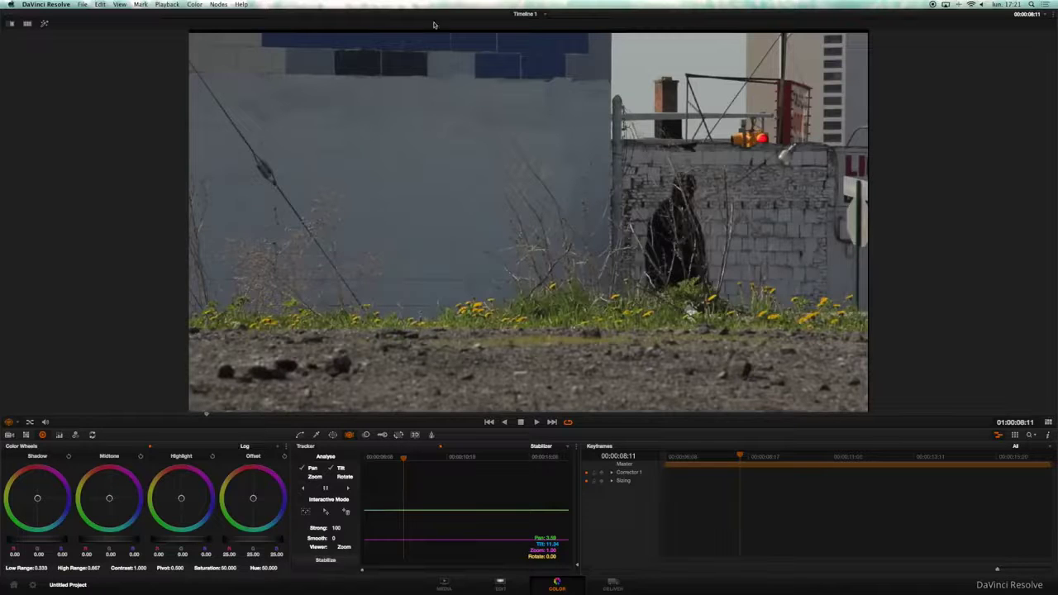
# Turn on Viewer Zoom, stabilize the street clip, and rewind to its first frame
pyautogui.click(333, 547)
pyautogui.click(328, 561)
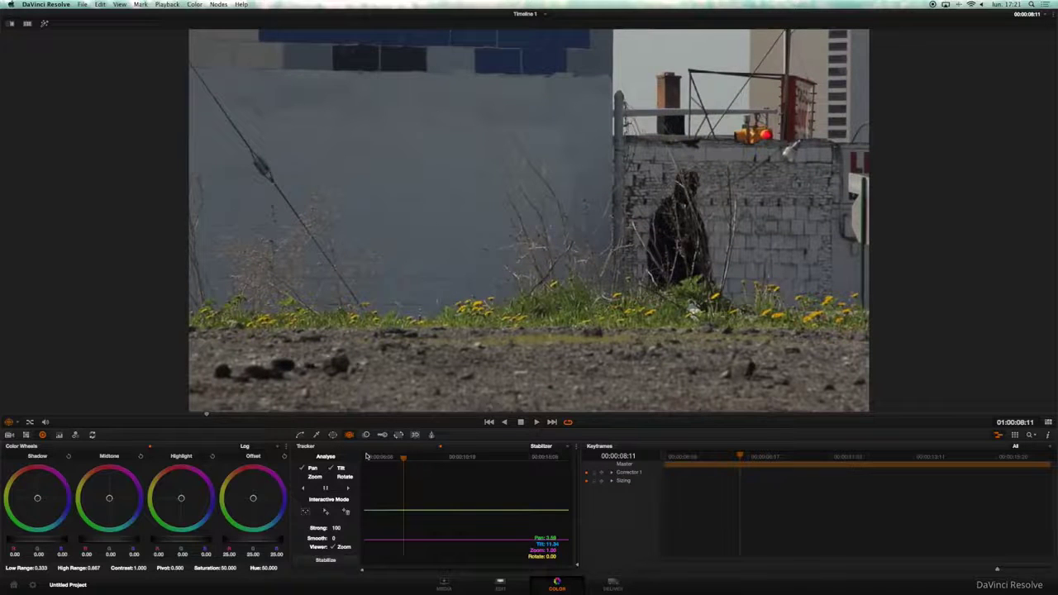
pyautogui.click(405, 460)
pyautogui.moveTo(405, 459); pyautogui.dragTo(325, 462)
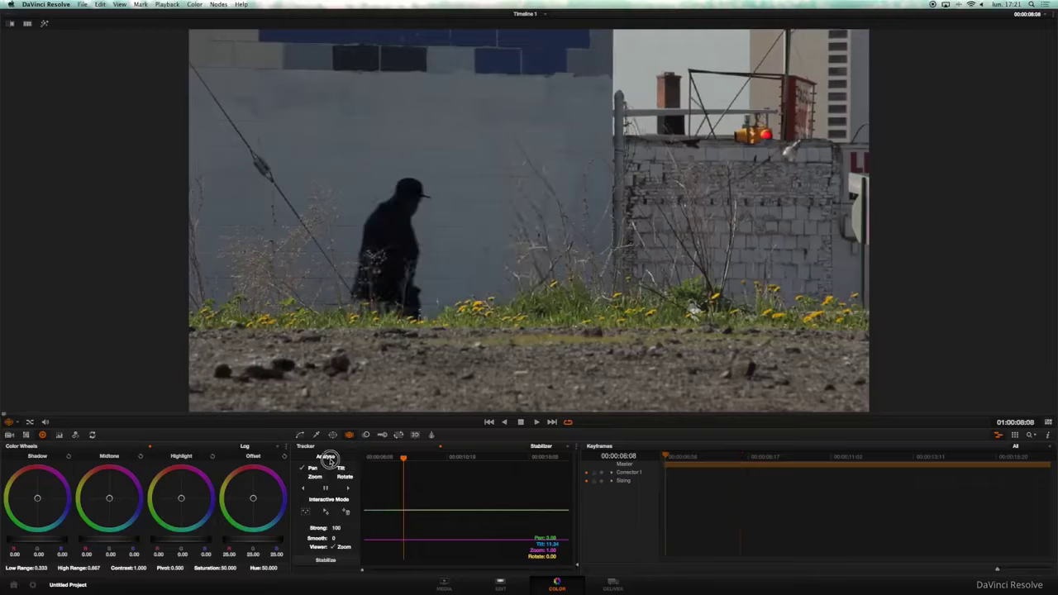
# Play the stabilized clip, then scrub back toward the start to review it
pyautogui.click(537, 422)
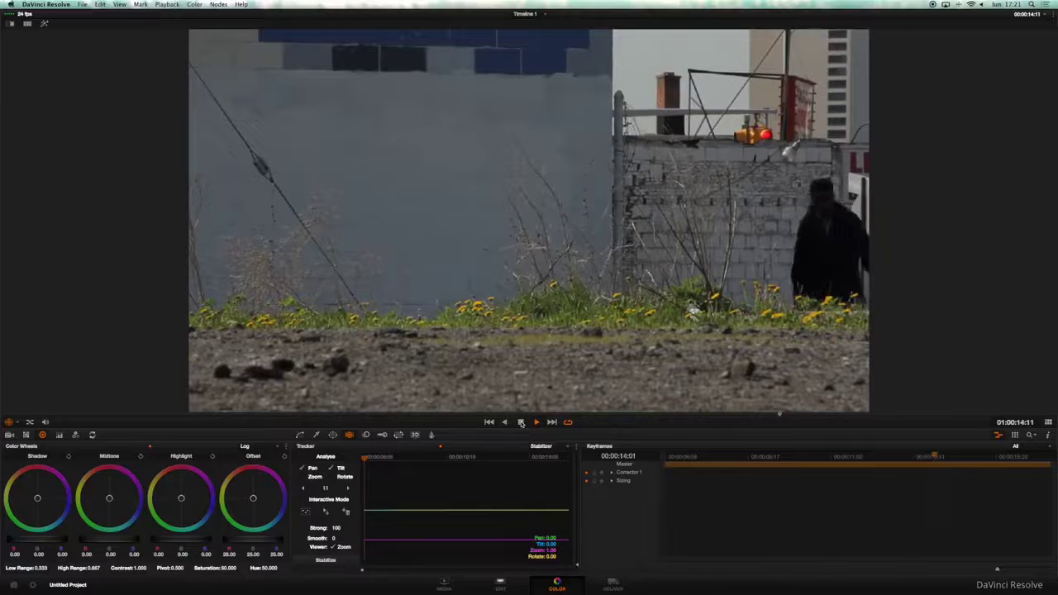
pyautogui.click(521, 423)
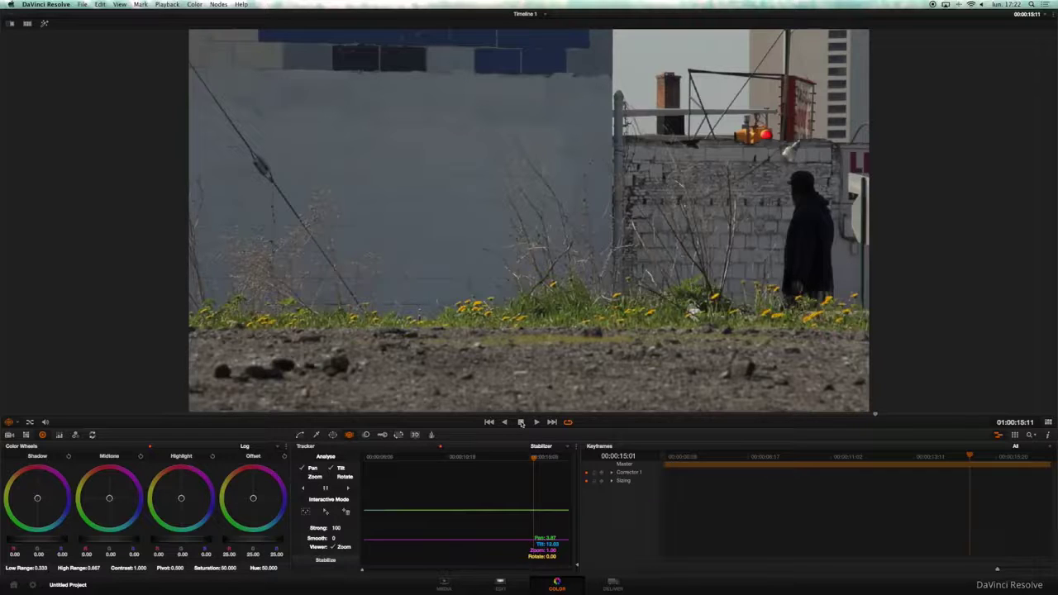
pyautogui.click(446, 459)
pyautogui.moveTo(445, 459); pyautogui.dragTo(347, 461)
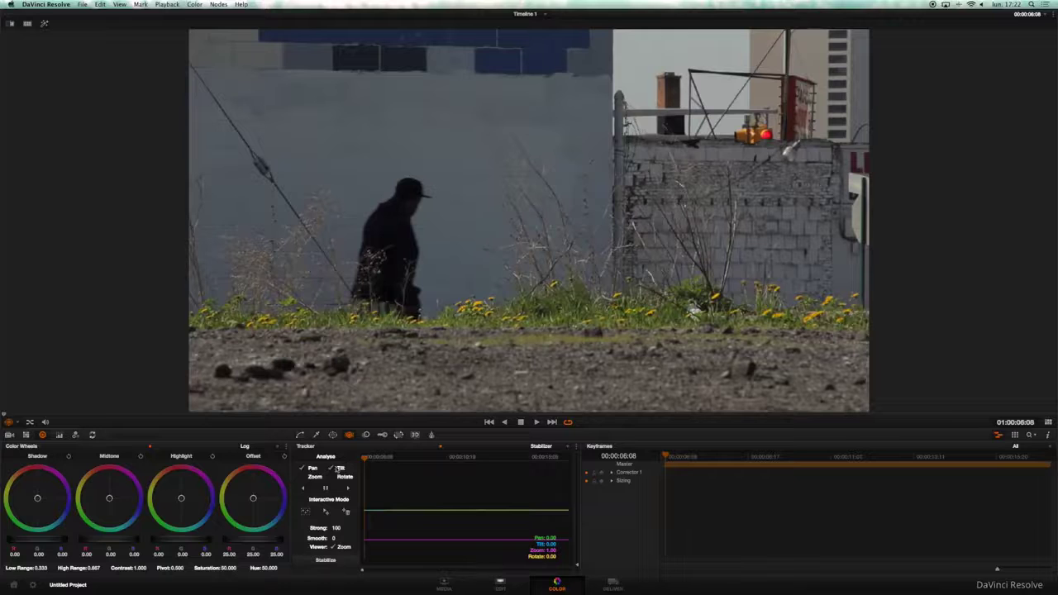
# Tick Interactive Mode and insert tracking features across the whole frame
pyautogui.click(302, 500)
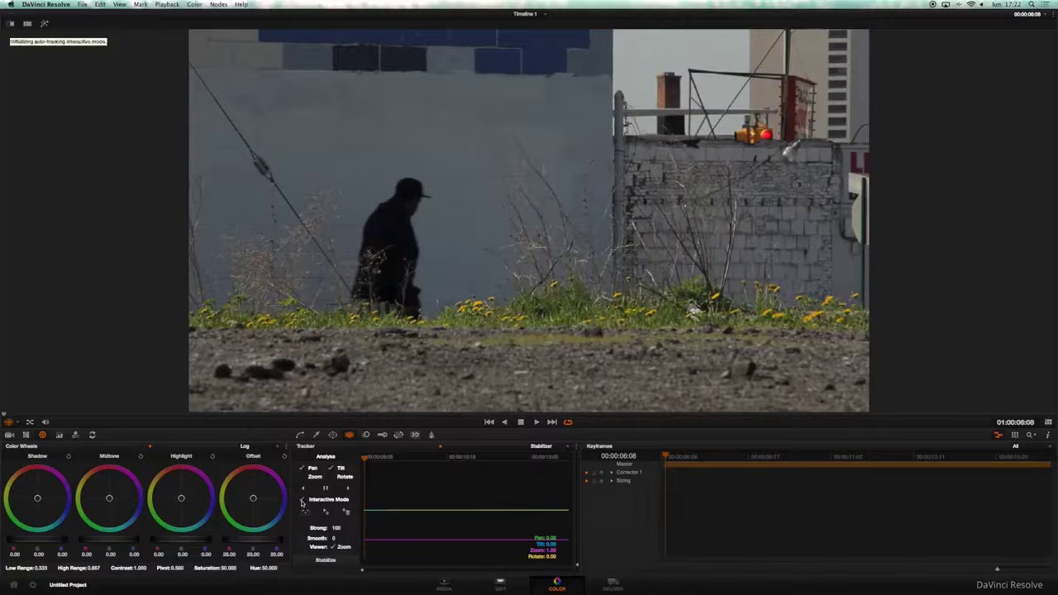
pyautogui.click(305, 514)
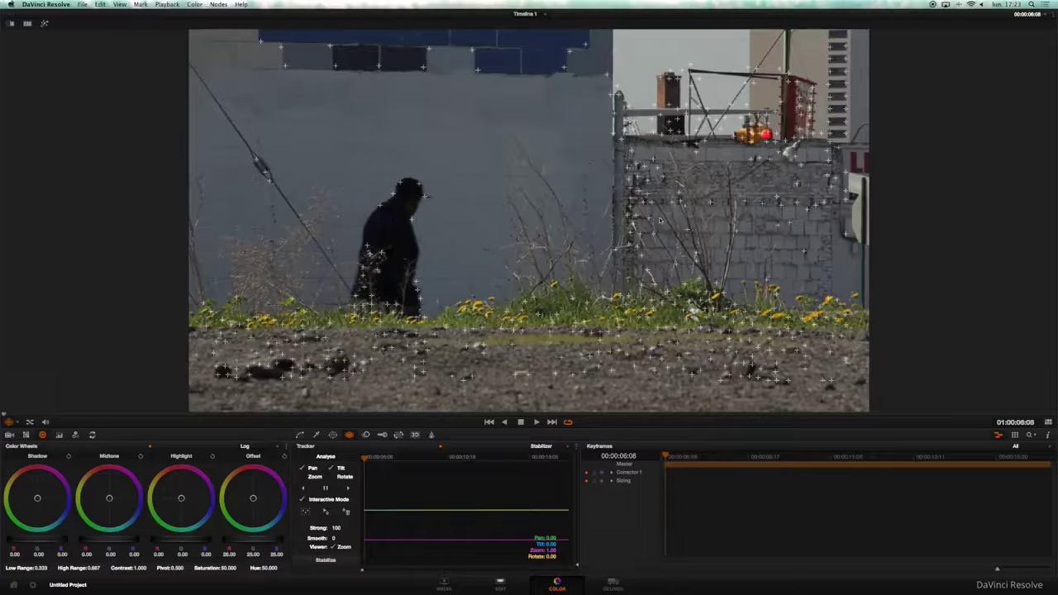
# Clear features around the walking man, track forward, stabilize, and turn Interactive Mode off
pyautogui.moveTo(355, 160)
pyautogui.mouseDown()
pyautogui.moveTo(358, 205)
pyautogui.moveTo(866, 324)
pyautogui.mouseUp()
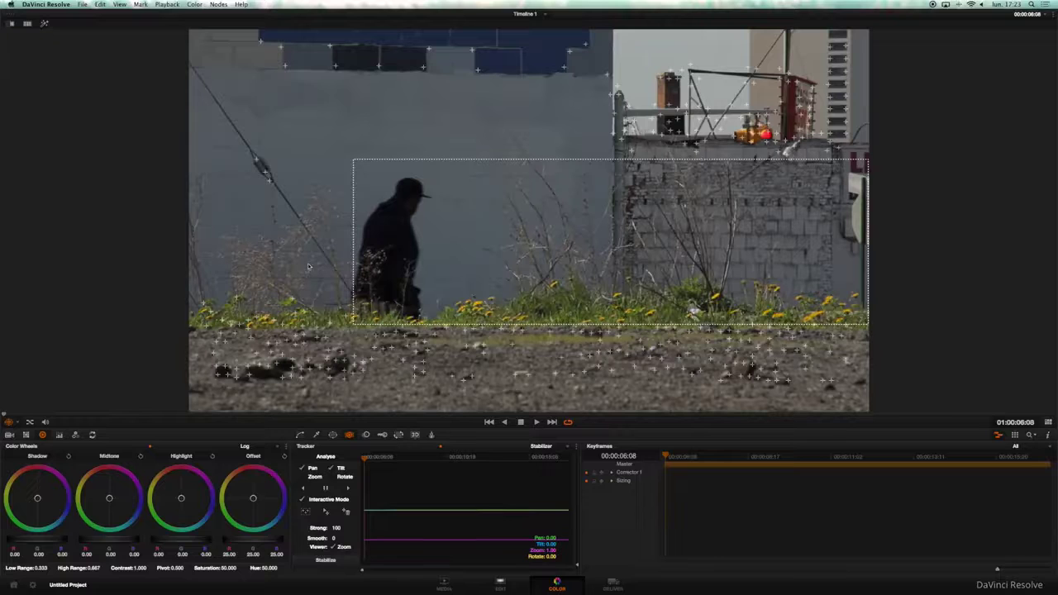
pyautogui.click(349, 489)
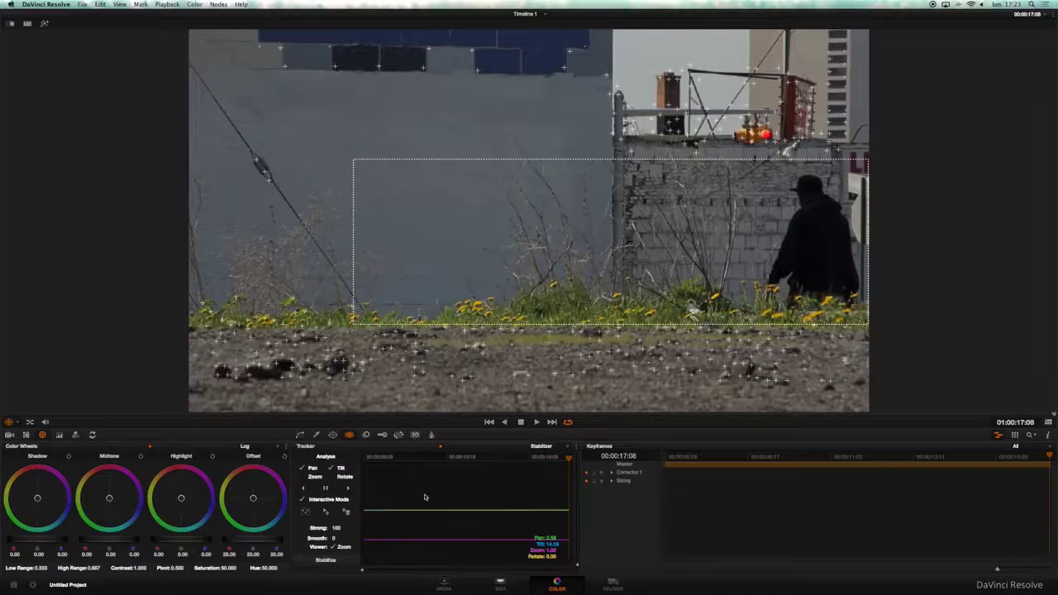
pyautogui.click(335, 560)
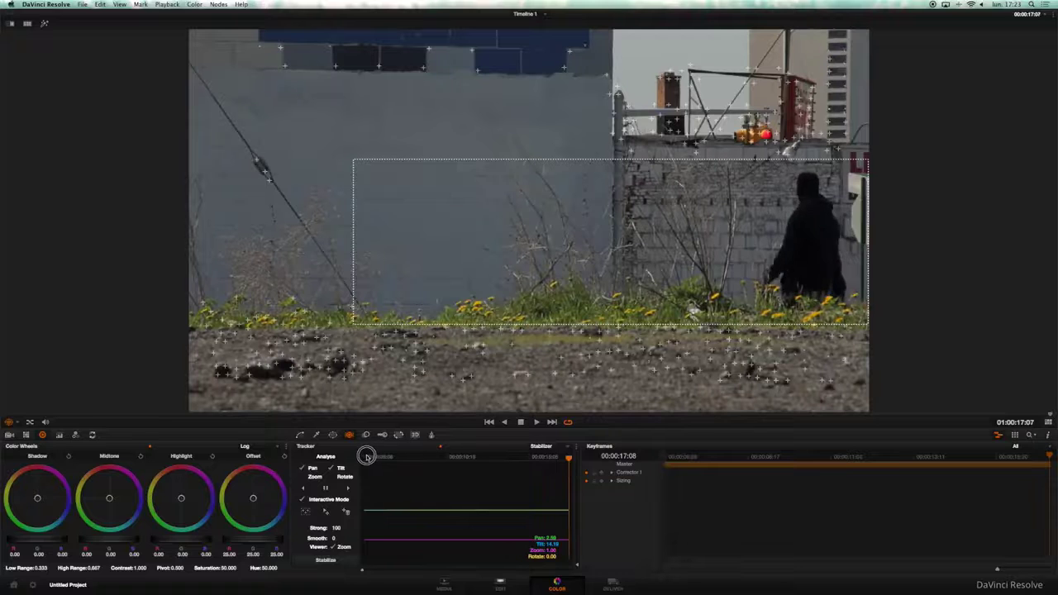
pyautogui.click(302, 500)
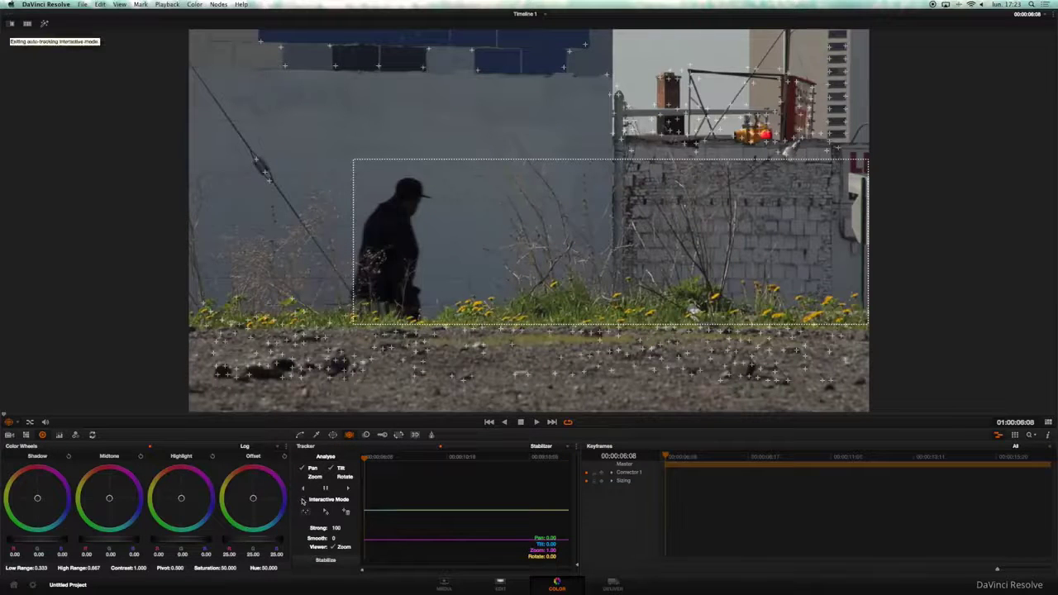
# Play the stabilized street clip, then exit the enlarged viewer to show the clip thumbnails
pyautogui.click(537, 423)
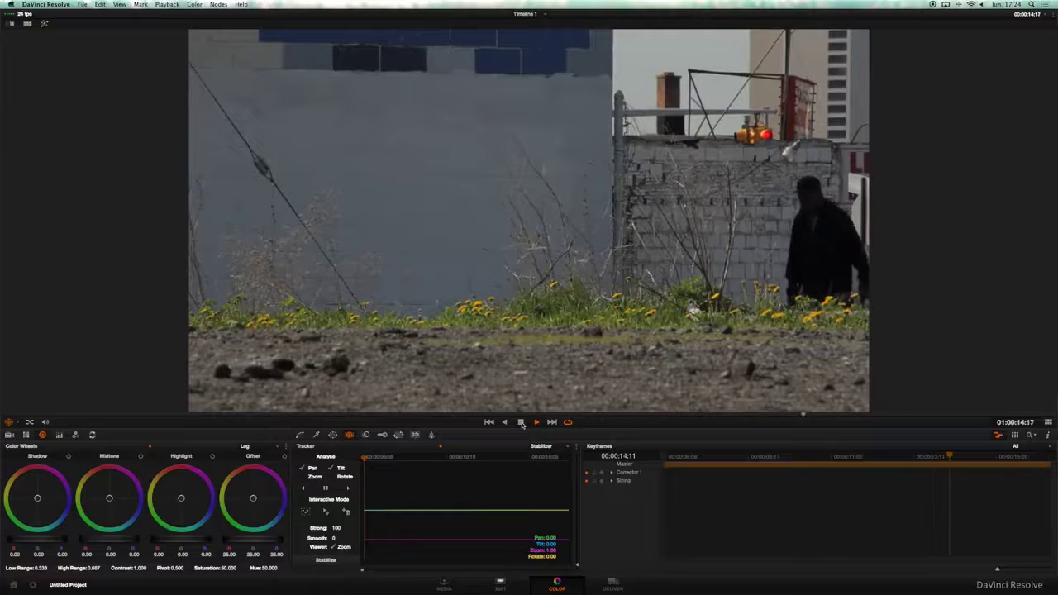
pyautogui.click(521, 422)
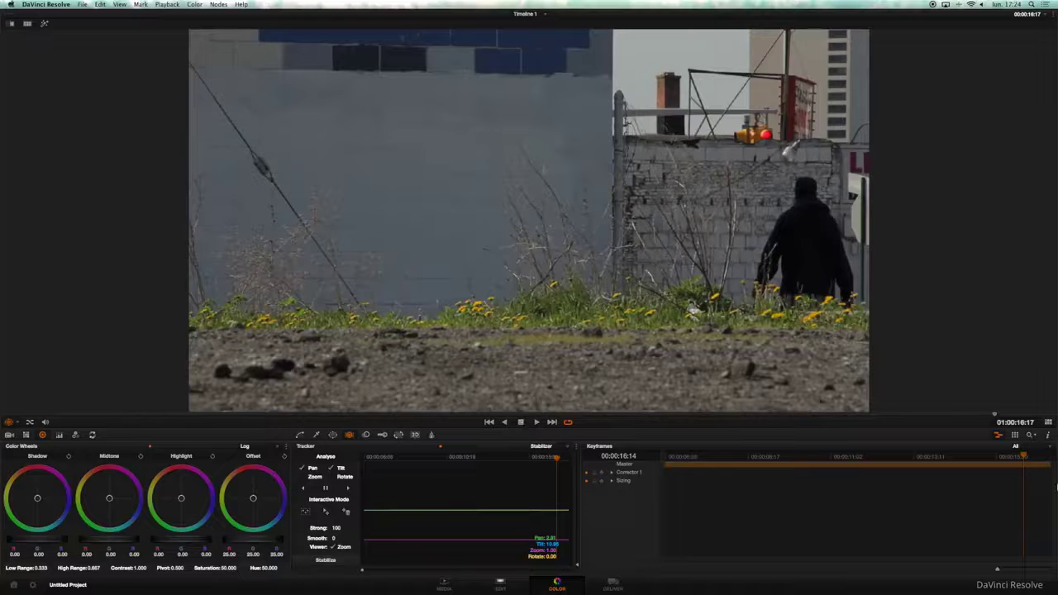
pyautogui.click(1047, 423)
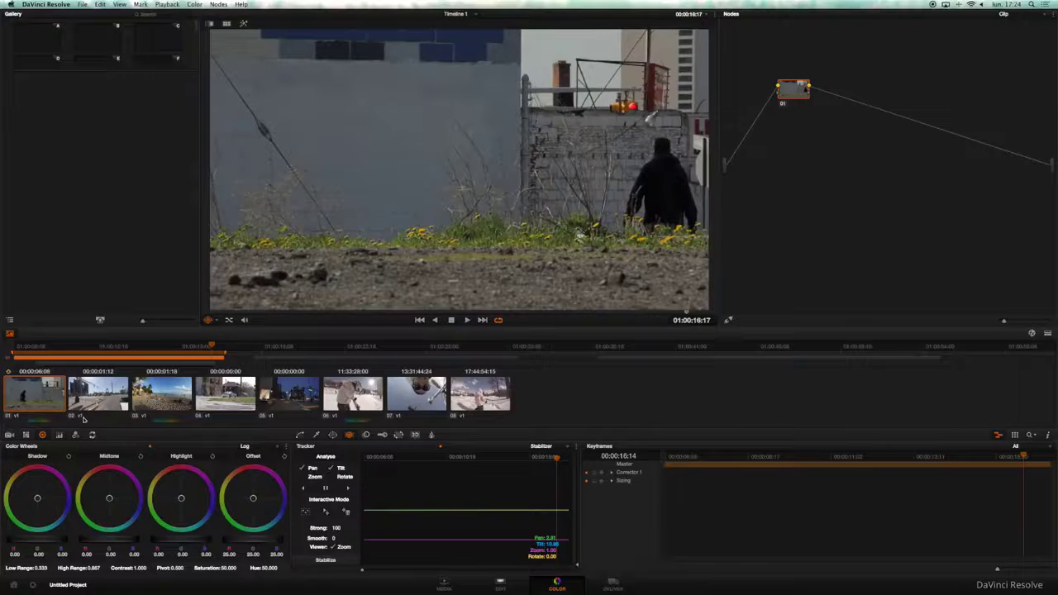
# Select beach clip 03, enlarge the viewer, and play it
pyautogui.click(140, 410)
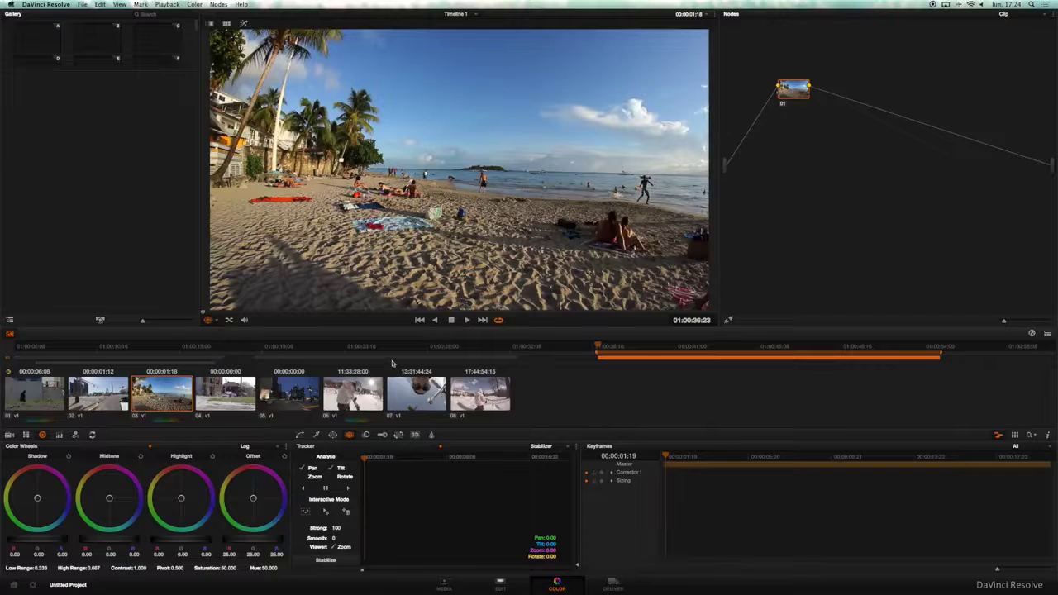
pyautogui.click(1047, 334)
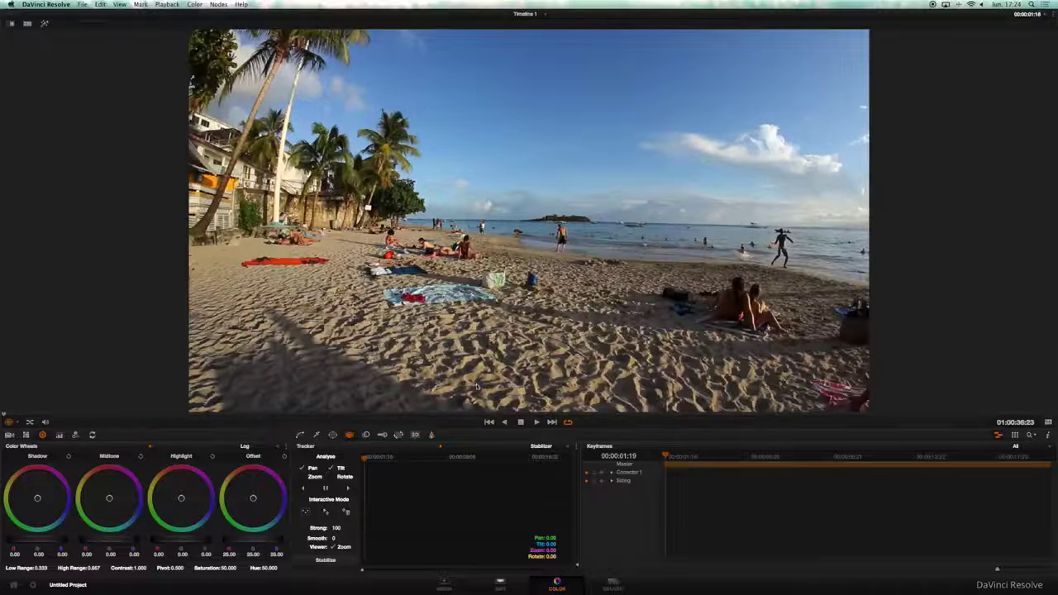
pyautogui.click(537, 423)
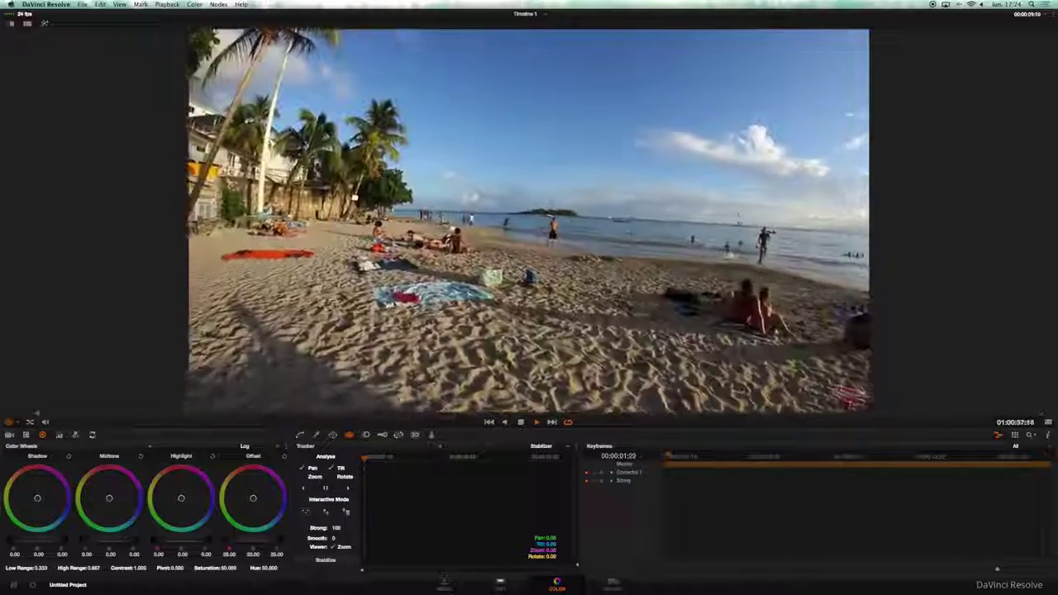
# Stop playback and move the tracker playhead back to the beach clip's first frame
pyautogui.click(523, 422)
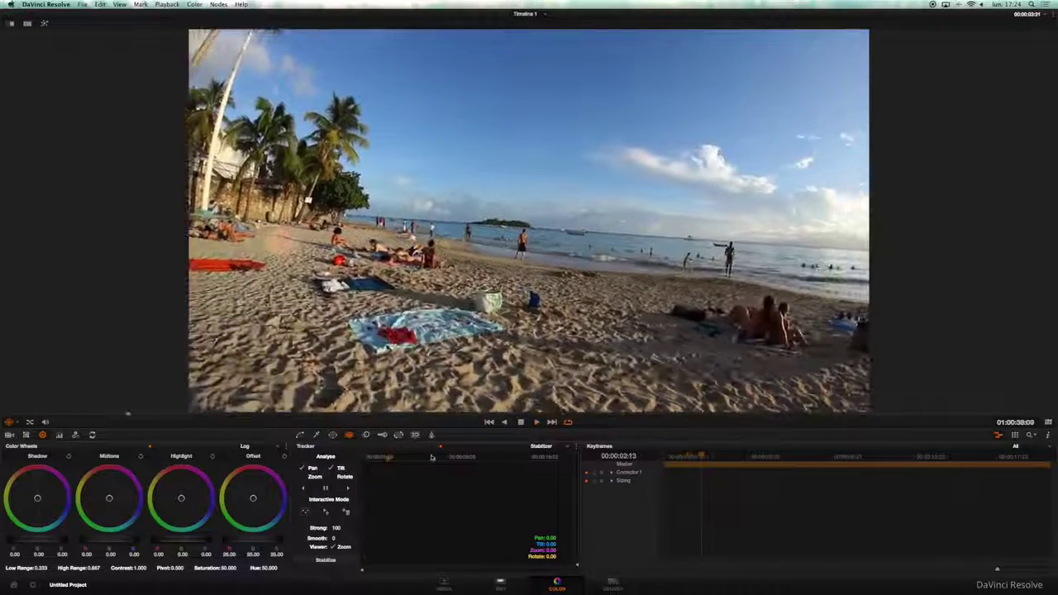
pyautogui.moveTo(390, 462); pyautogui.dragTo(289, 462)
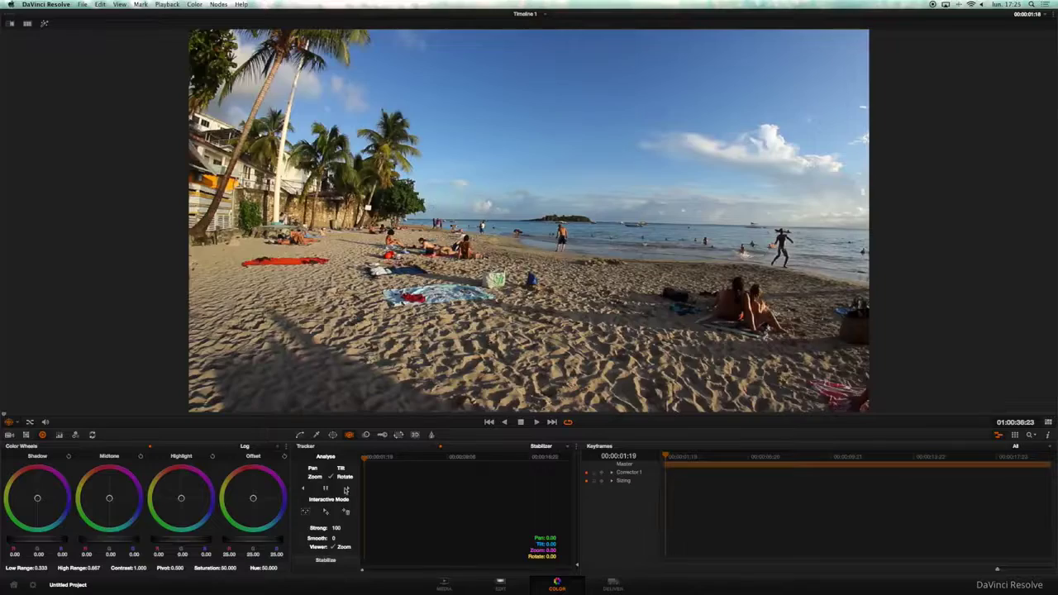
# Track the beach clip forward, stabilize it, and scrub ahead to check a later frame
pyautogui.click(346, 489)
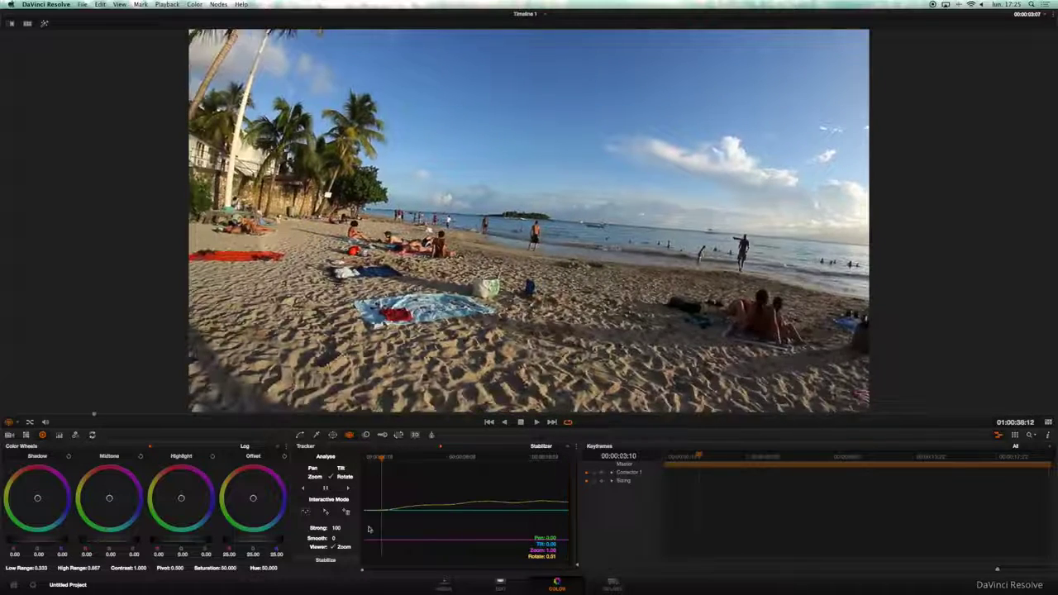
pyautogui.click(328, 561)
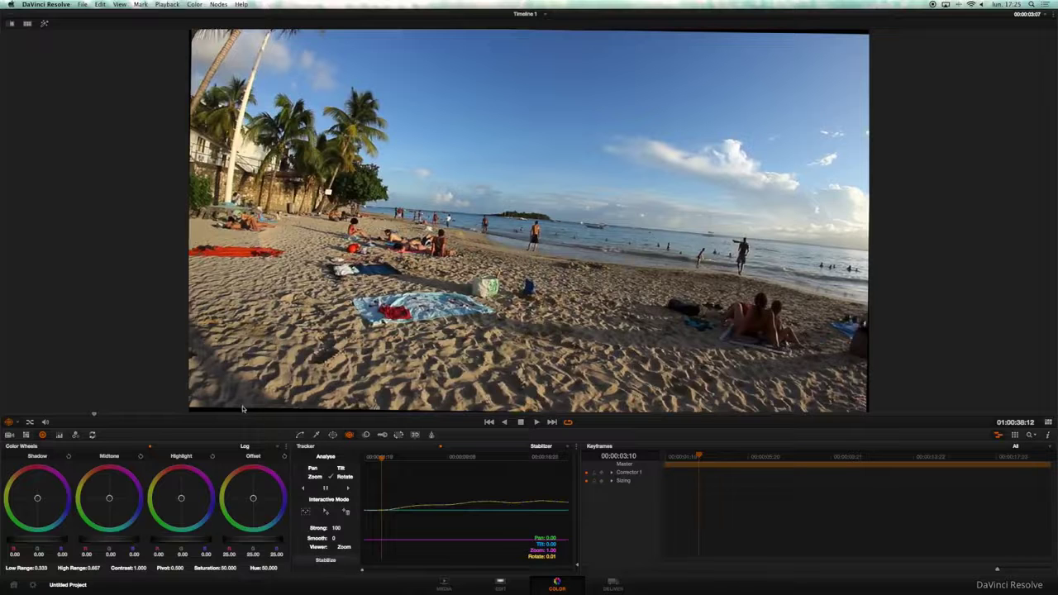
pyautogui.moveTo(382, 464); pyautogui.dragTo(461, 457)
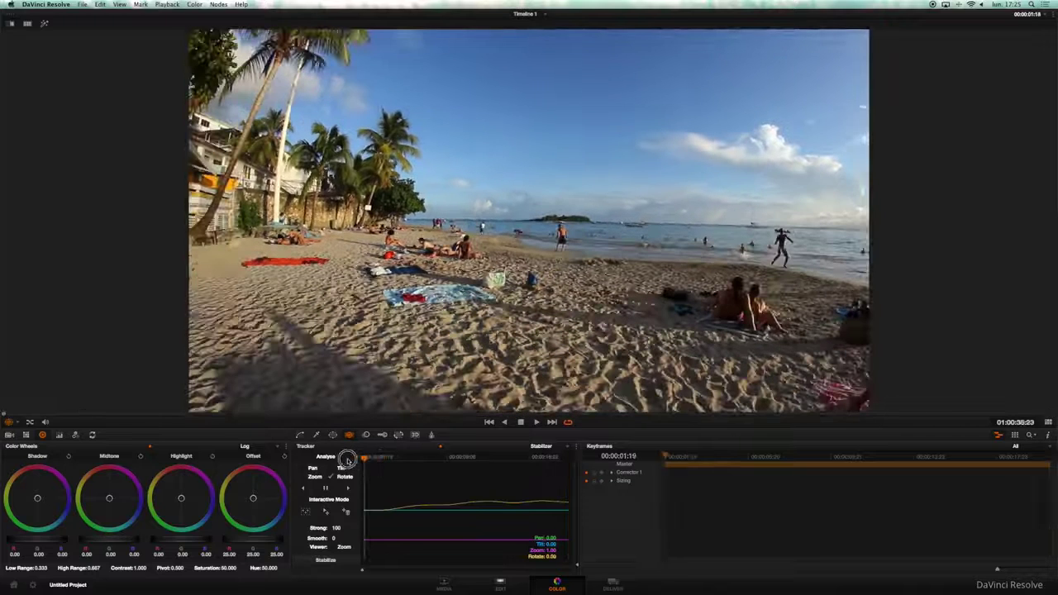
# In Interactive Mode, insert tracking features, clear those at the left edge, and retrack forward
pyautogui.click(302, 501)
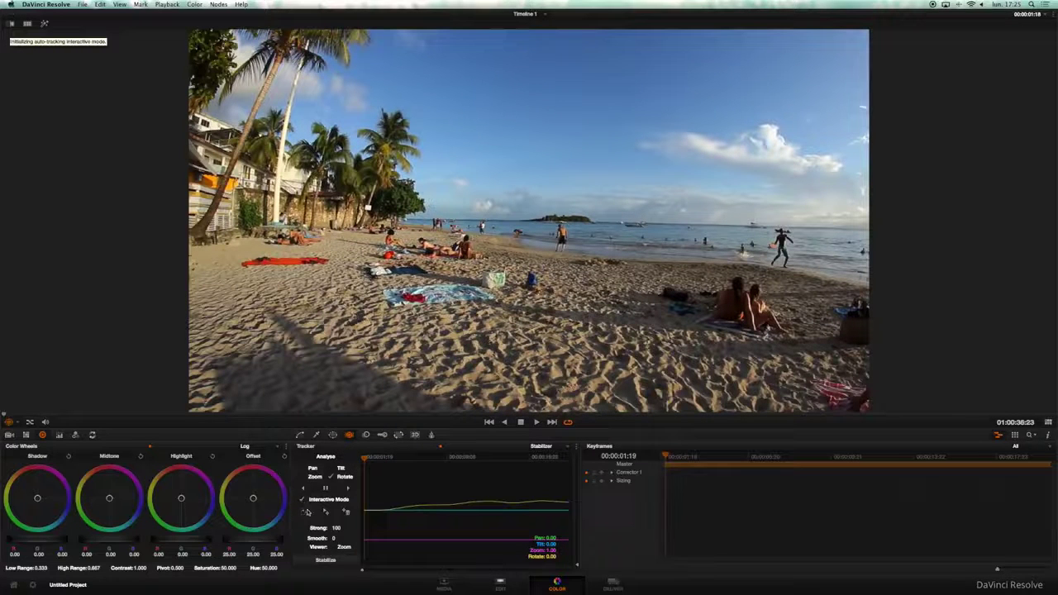
pyautogui.click(307, 513)
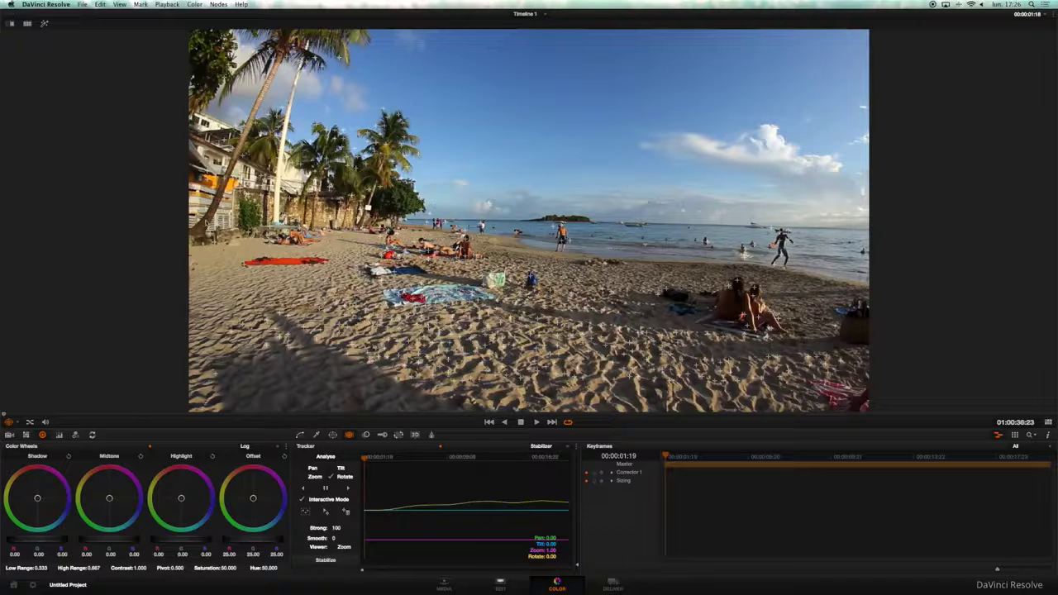
pyautogui.moveTo(204, 221); pyautogui.dragTo(408, 403)
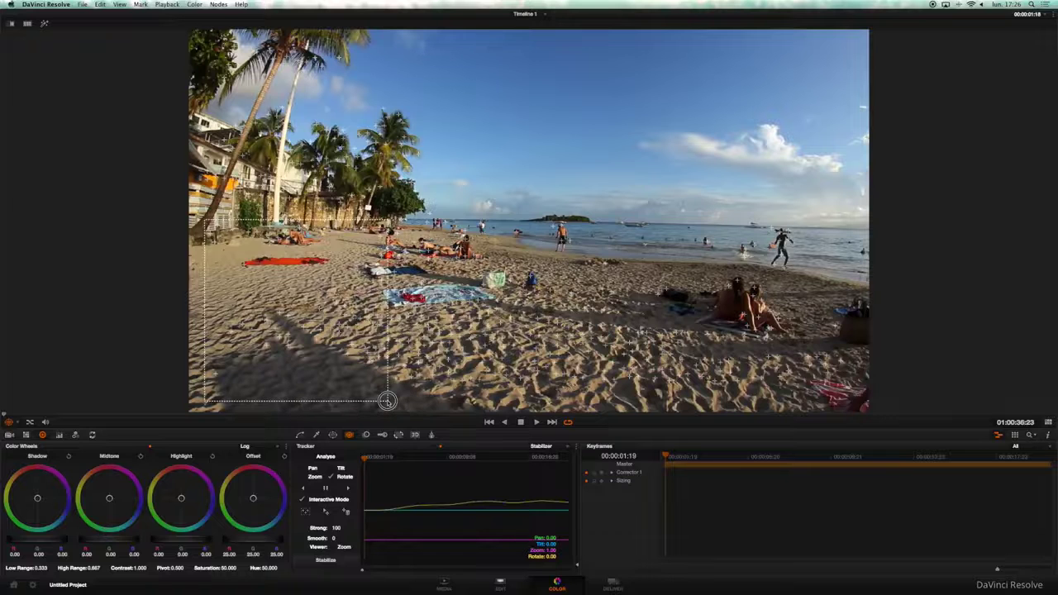
pyautogui.moveTo(408, 403); pyautogui.dragTo(393, 400)
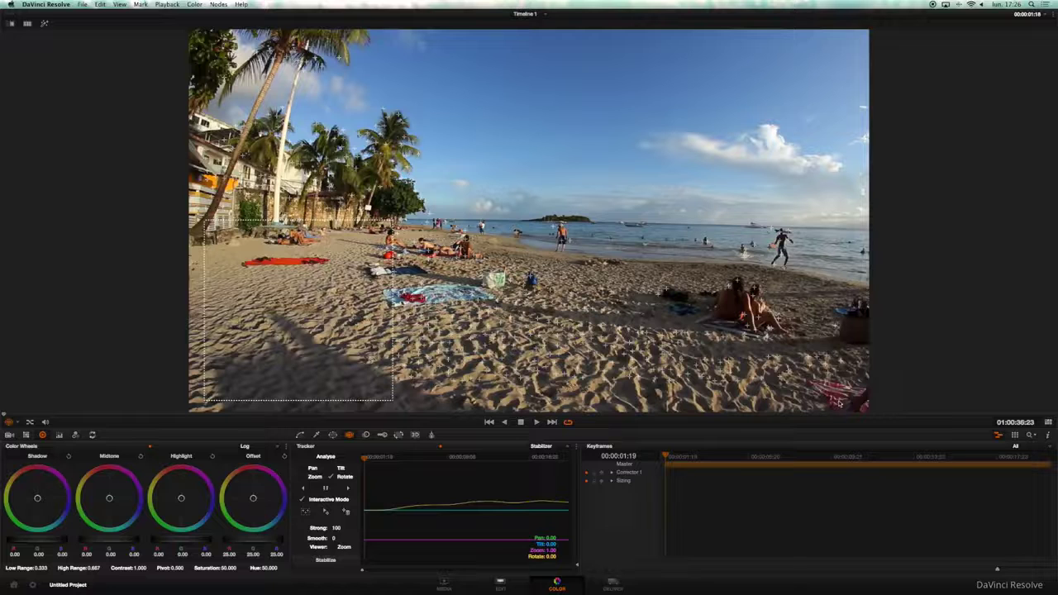
pyautogui.moveTo(840, 403); pyautogui.dragTo(345, 273)
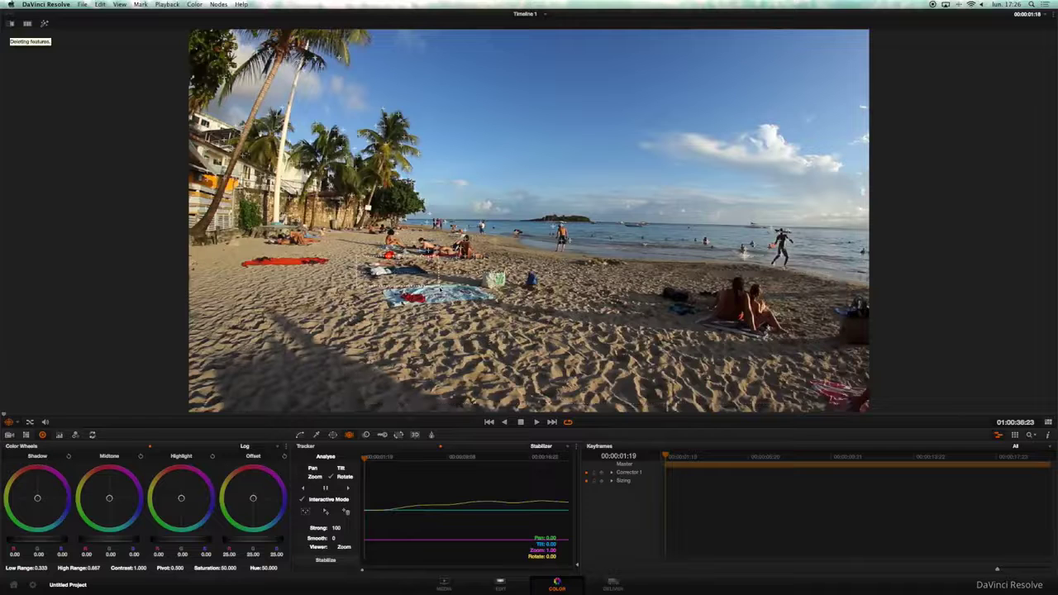
pyautogui.moveTo(293, 35); pyautogui.dragTo(143, 302)
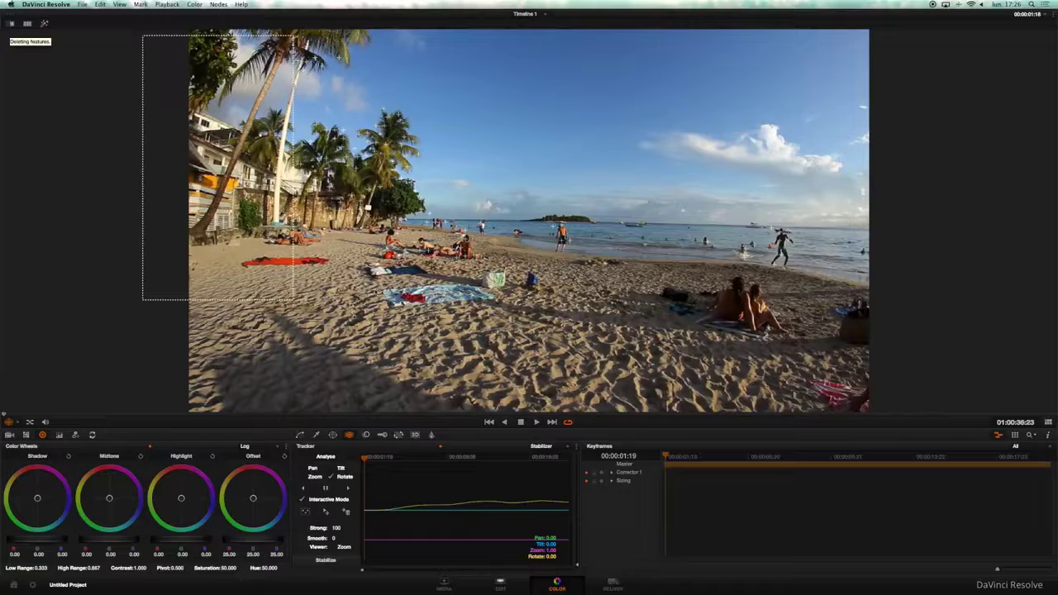
pyautogui.click(348, 489)
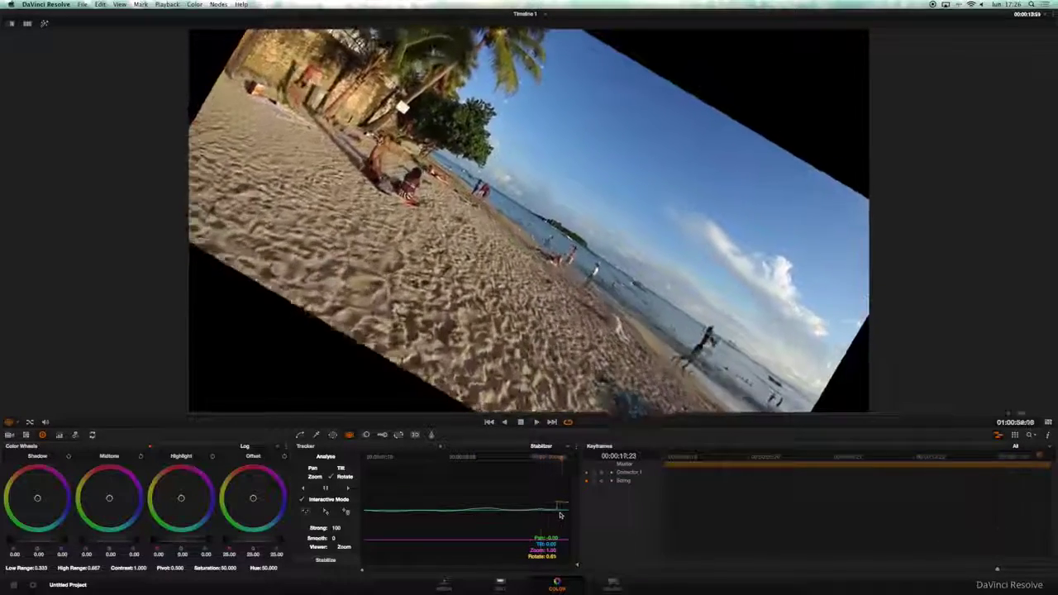
# Restabilize the beach clip, scrub back to check it, then stabilize again with zoom filling the frame
pyautogui.click(335, 561)
pyautogui.moveTo(569, 460); pyautogui.dragTo(488, 460)
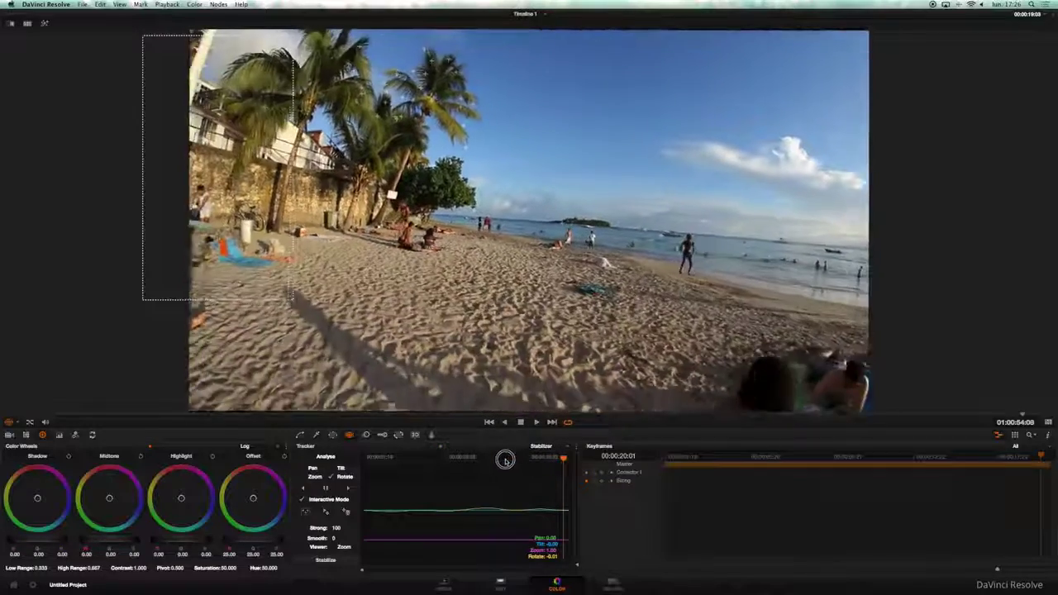
pyautogui.click(488, 461)
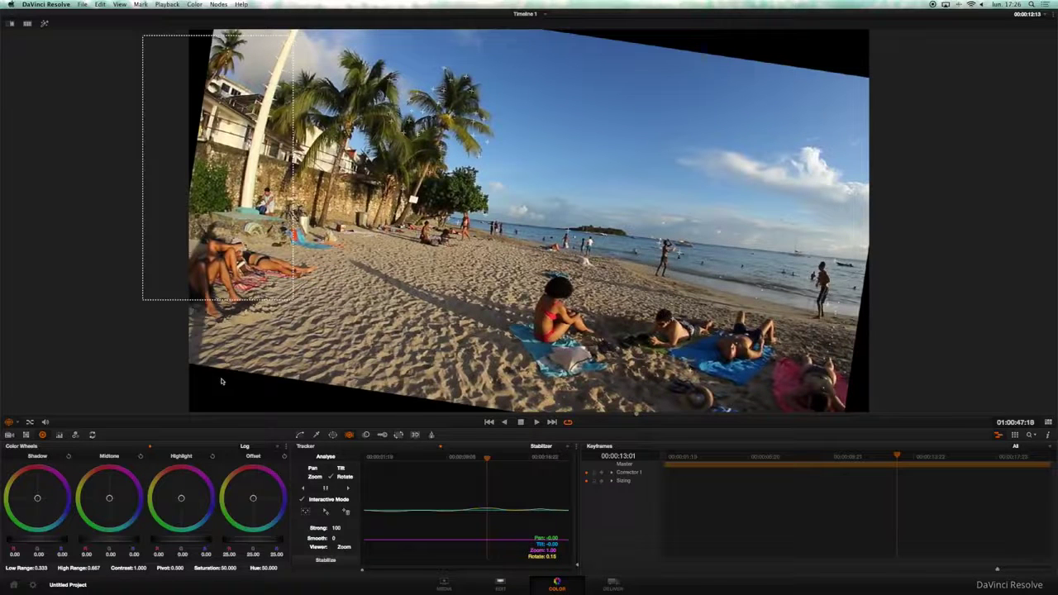
pyautogui.moveTo(486, 459); pyautogui.dragTo(390, 460)
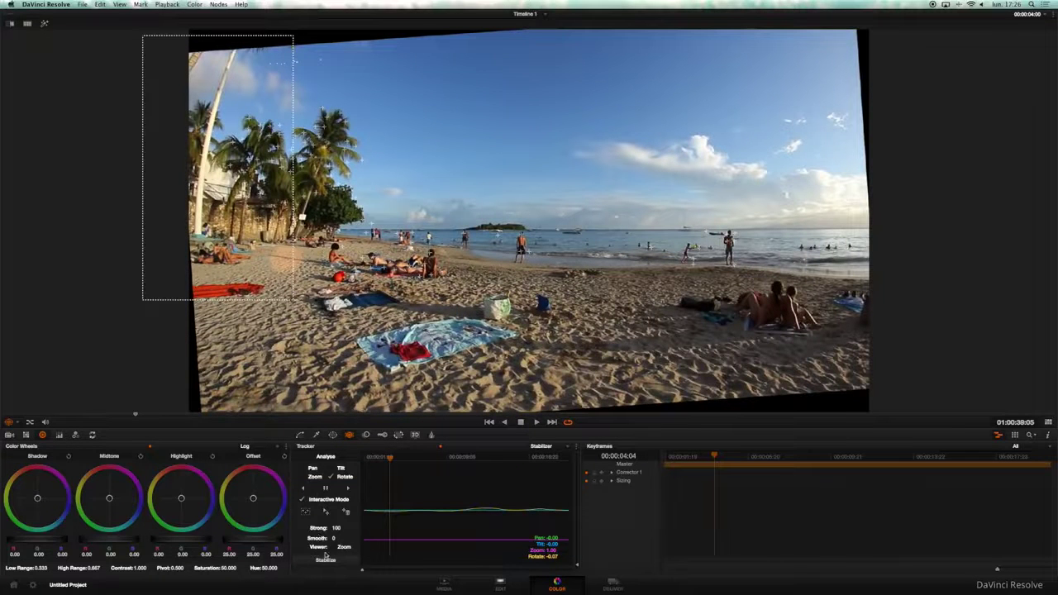
pyautogui.click(330, 560)
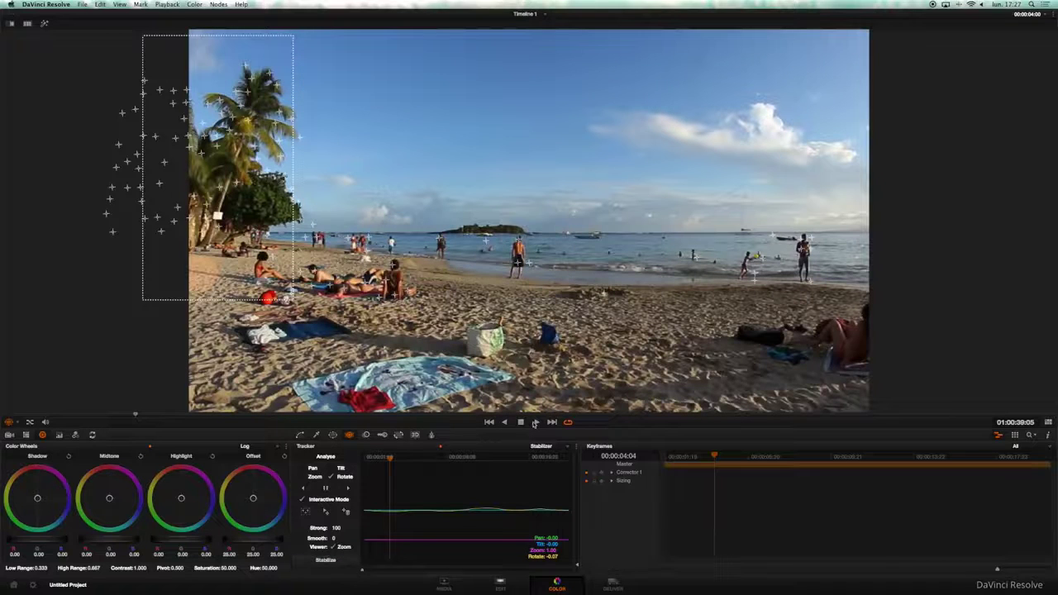
pyautogui.moveTo(390, 461); pyautogui.dragTo(338, 460)
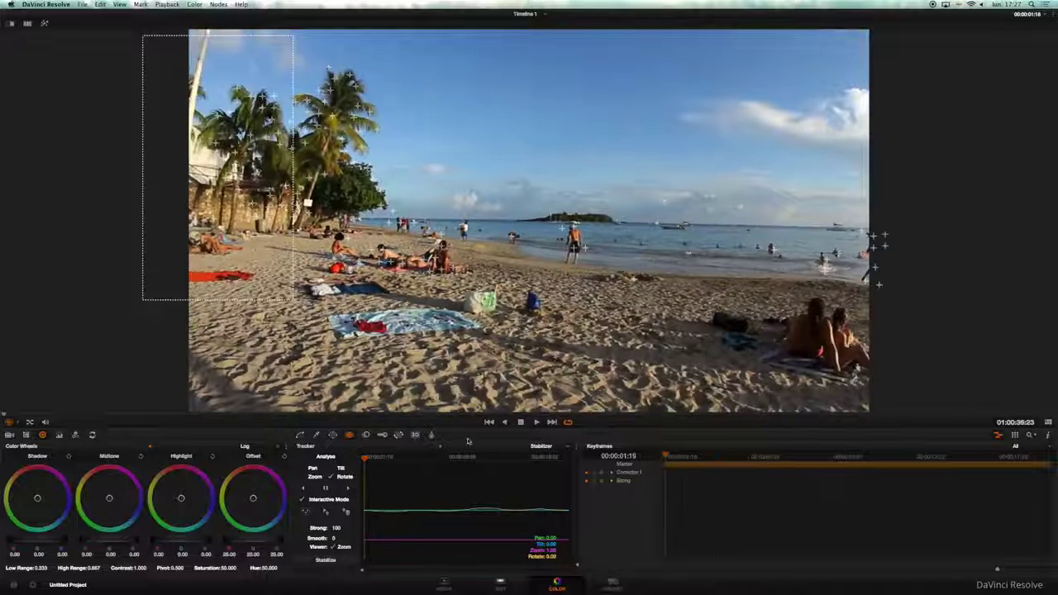
pyautogui.click(536, 423)
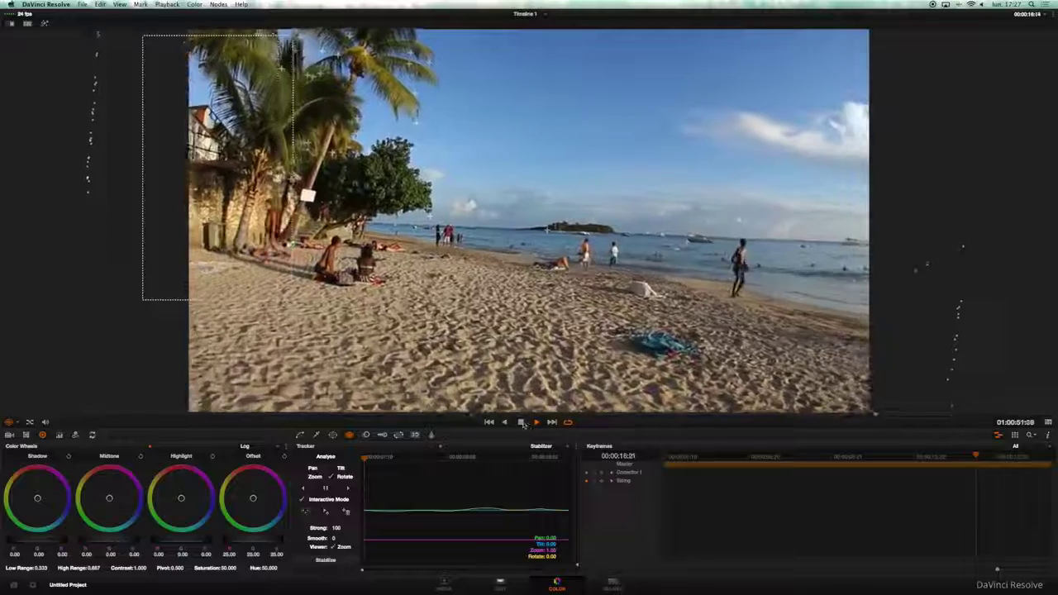
pyautogui.click(543, 460)
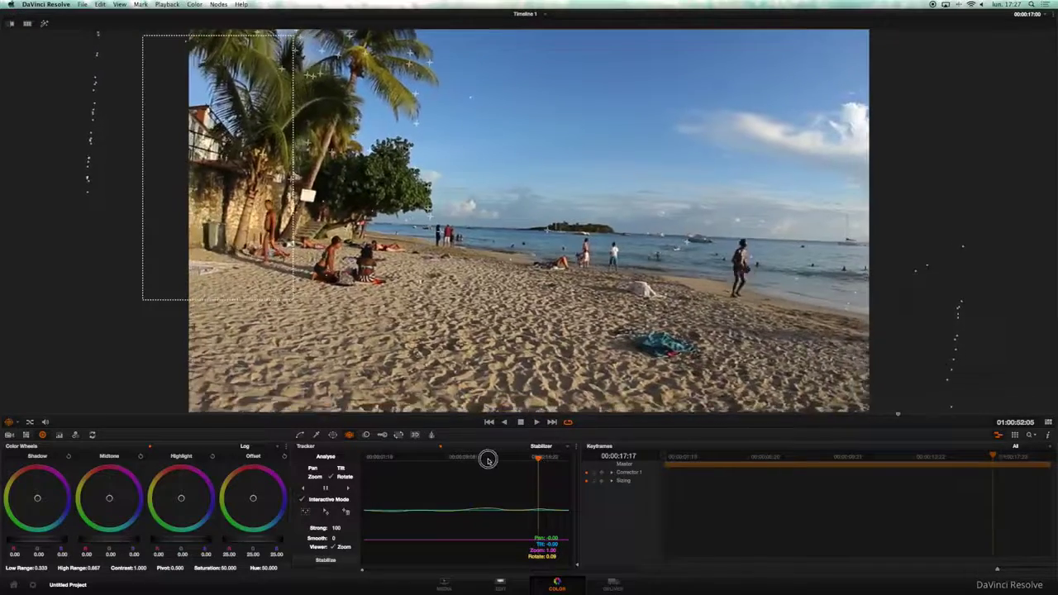
pyautogui.moveTo(376, 461); pyautogui.dragTo(351, 460)
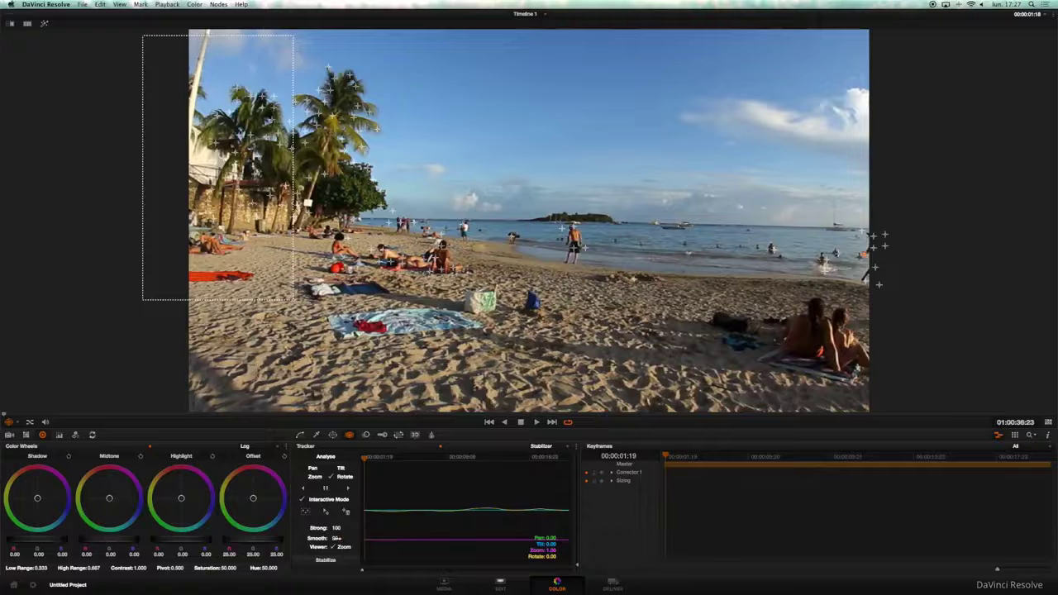
# Stabilize the beach clip with Smooth at 99, play it back, and return to its start
pyautogui.click(326, 561)
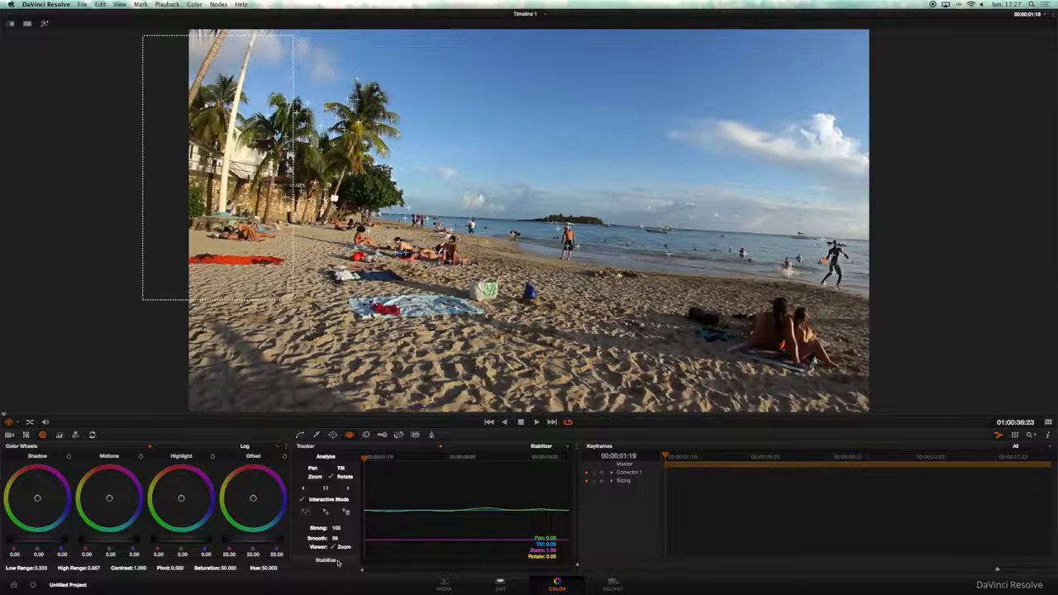
pyautogui.click(537, 422)
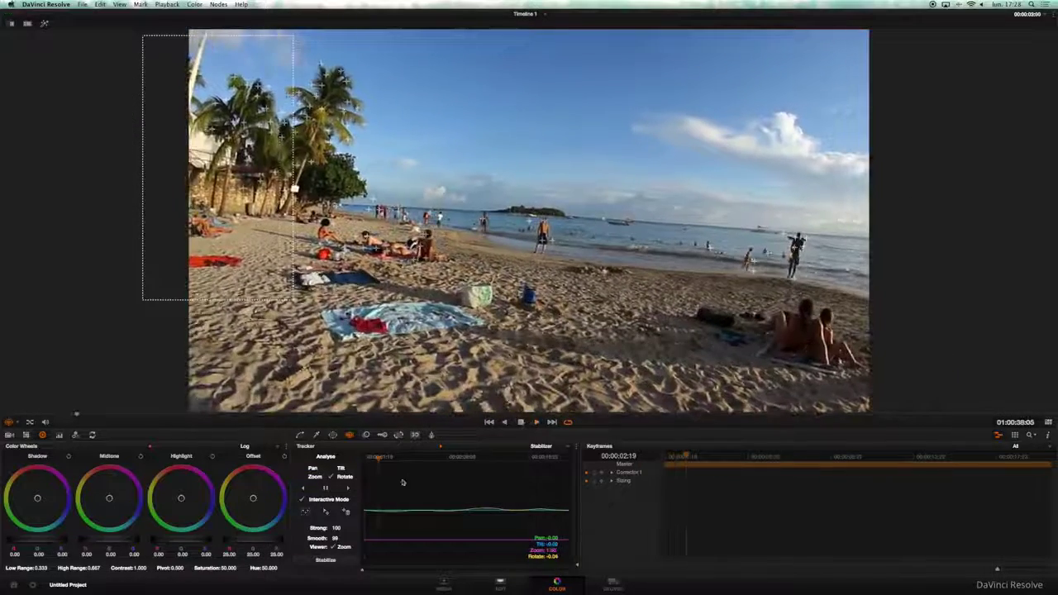
pyautogui.moveTo(377, 459); pyautogui.dragTo(326, 462)
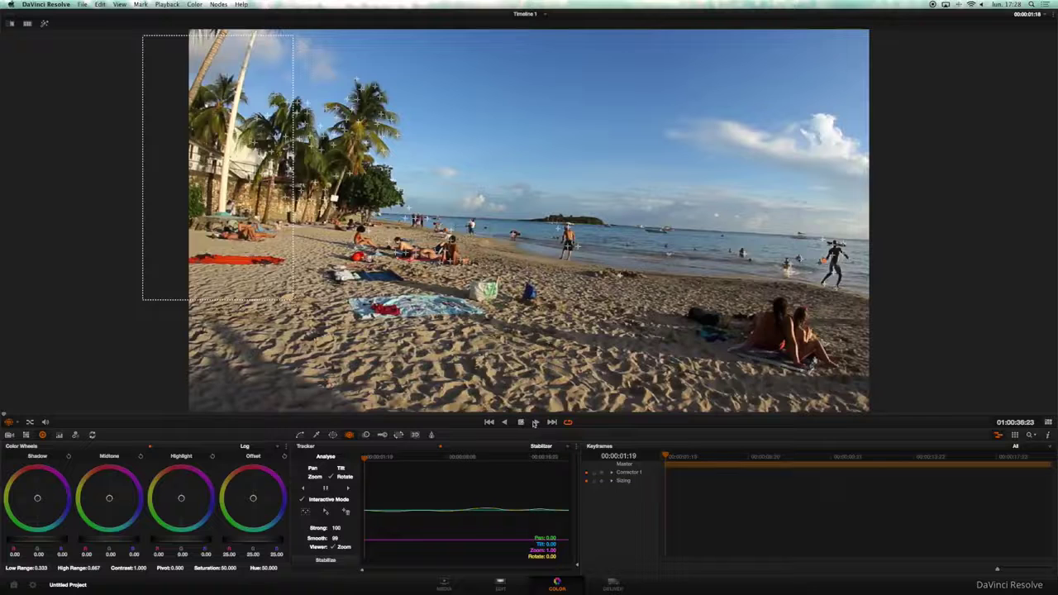
# Load clip 02, the street walk, in the enlarged viewer and play it
pyautogui.click(1048, 424)
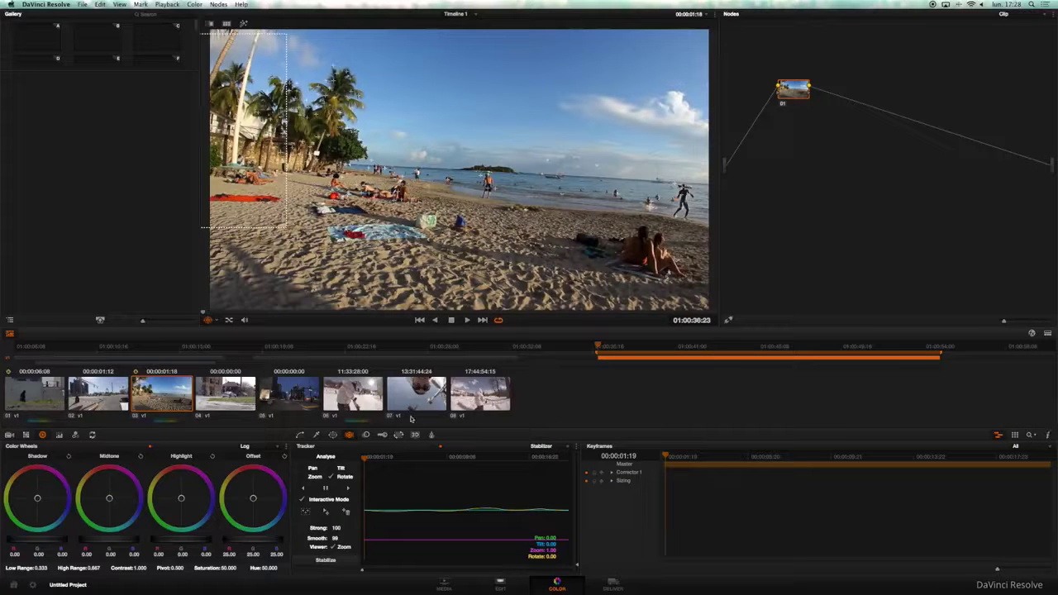
pyautogui.click(91, 397)
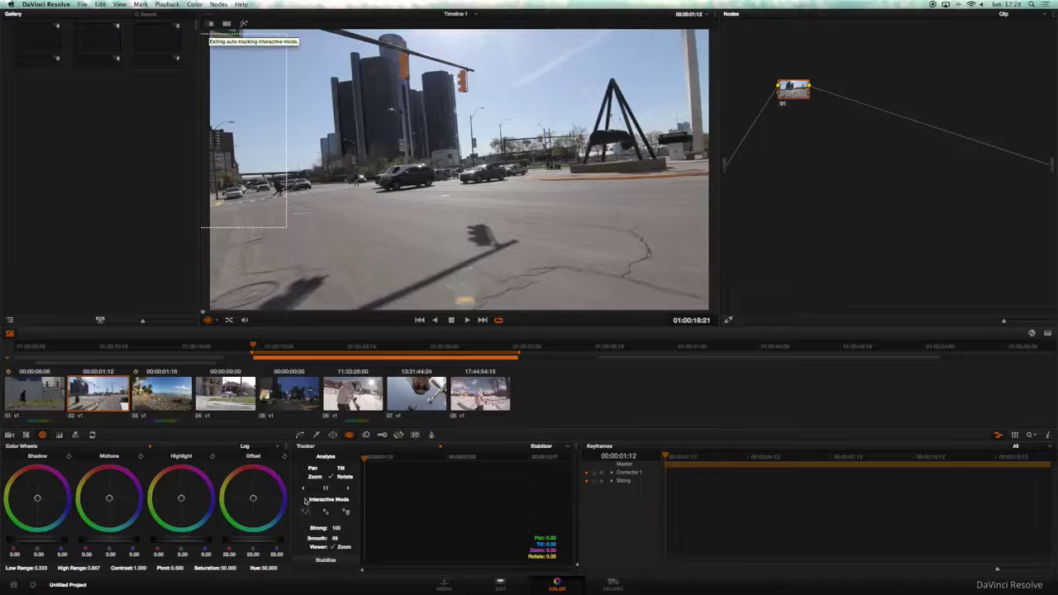
pyautogui.click(466, 321)
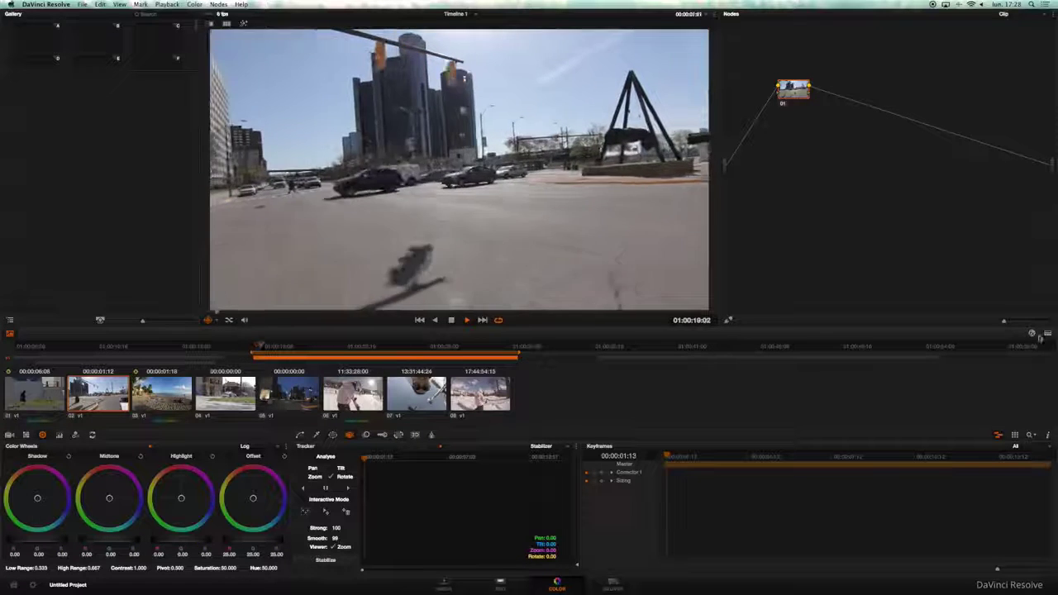
pyautogui.click(728, 320)
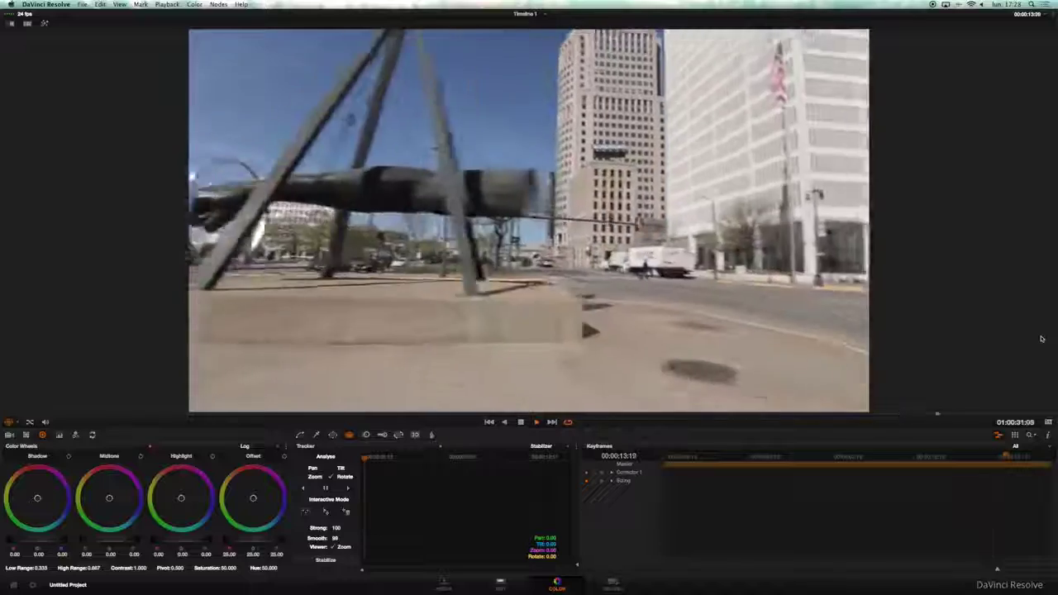
# From the street clip's first frame, track pan, tilt, zoom and rotation forward to the end
pyautogui.click(489, 422)
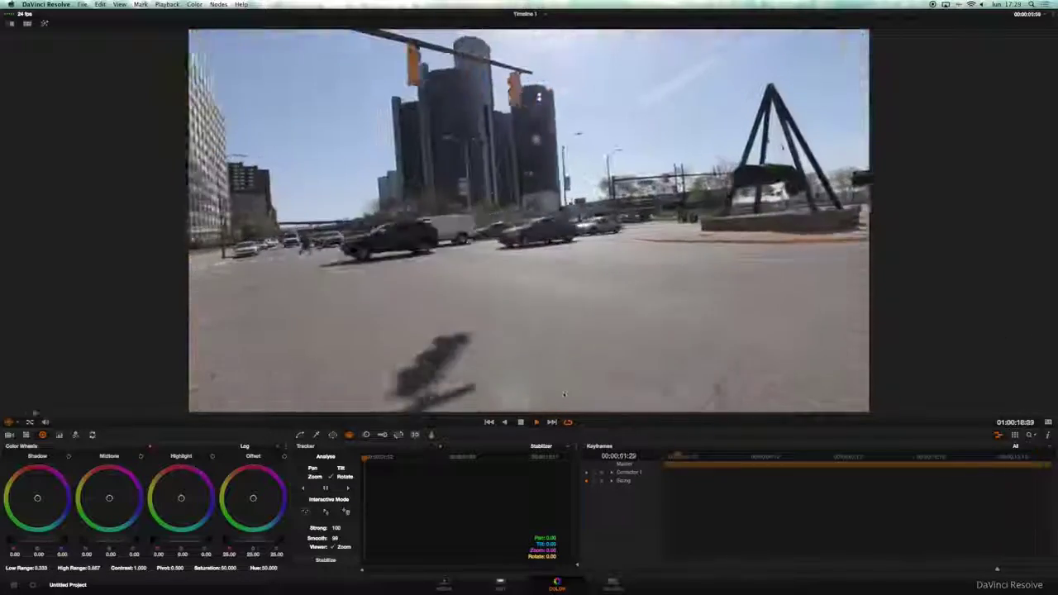
pyautogui.click(324, 457)
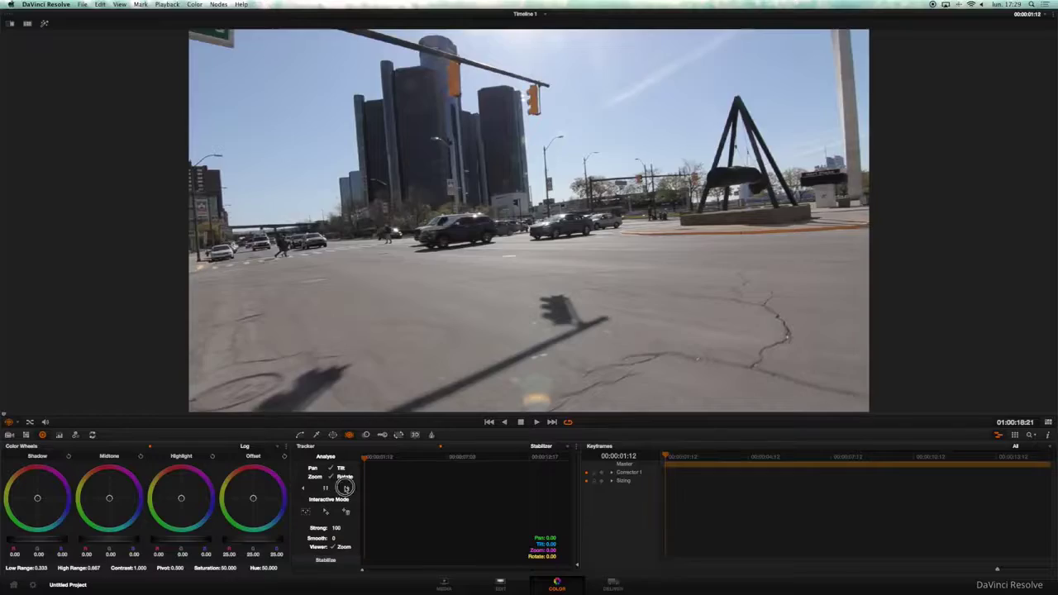
pyautogui.click(345, 487)
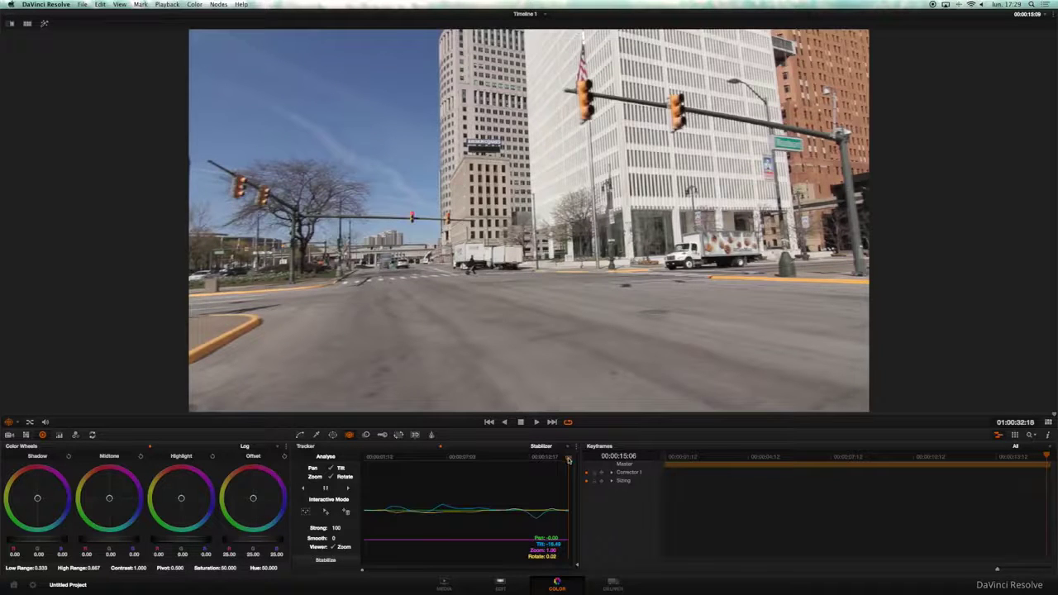
# Stabilize the street clip repeatedly until Strong reads 72 and Smooth 99, then return to start
pyautogui.press('j')
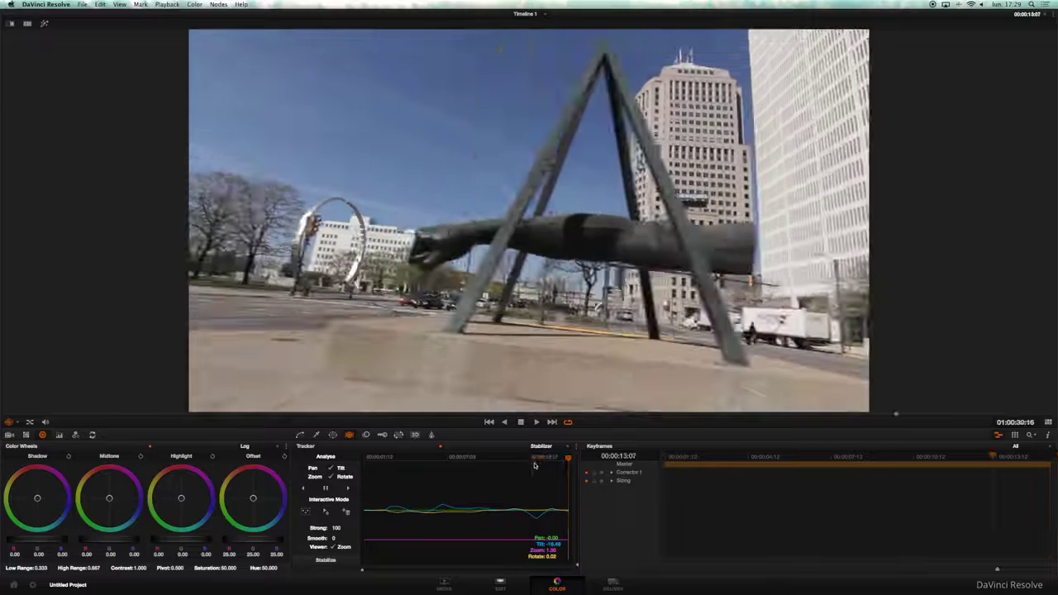
pyautogui.click(538, 464)
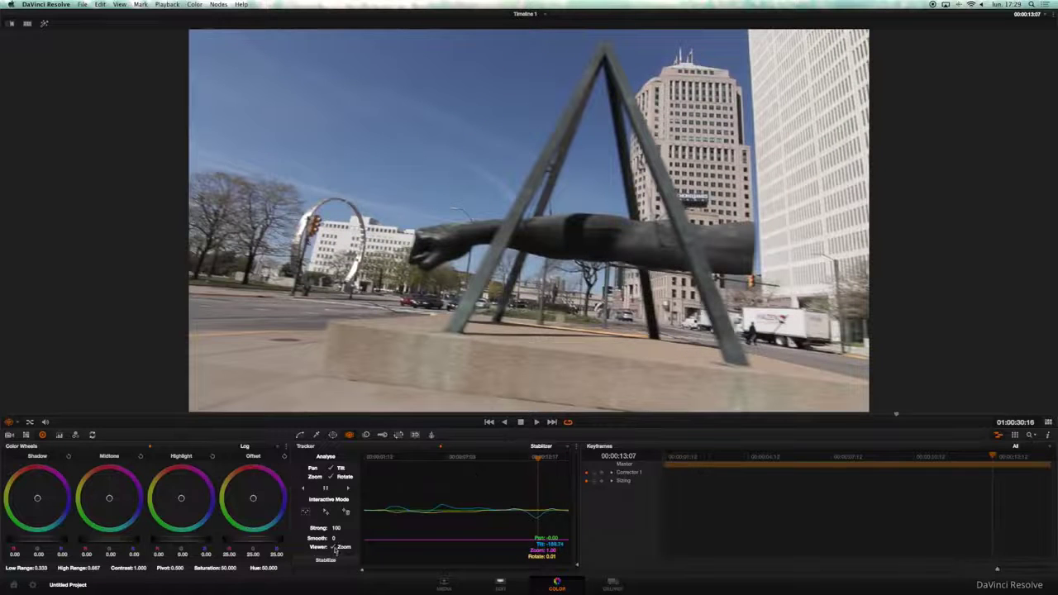
pyautogui.click(335, 563)
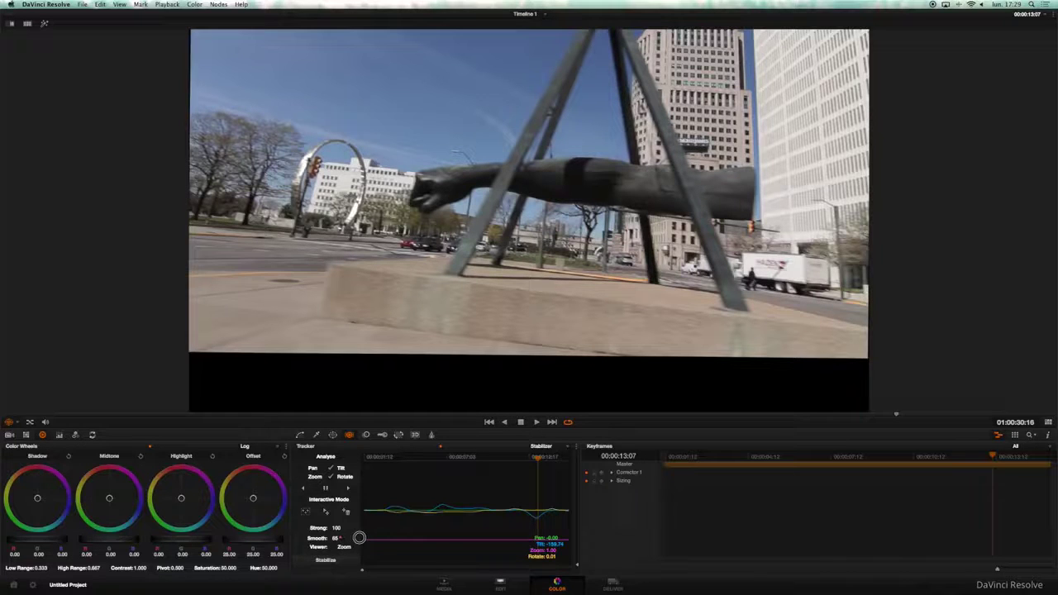
pyautogui.click(326, 562)
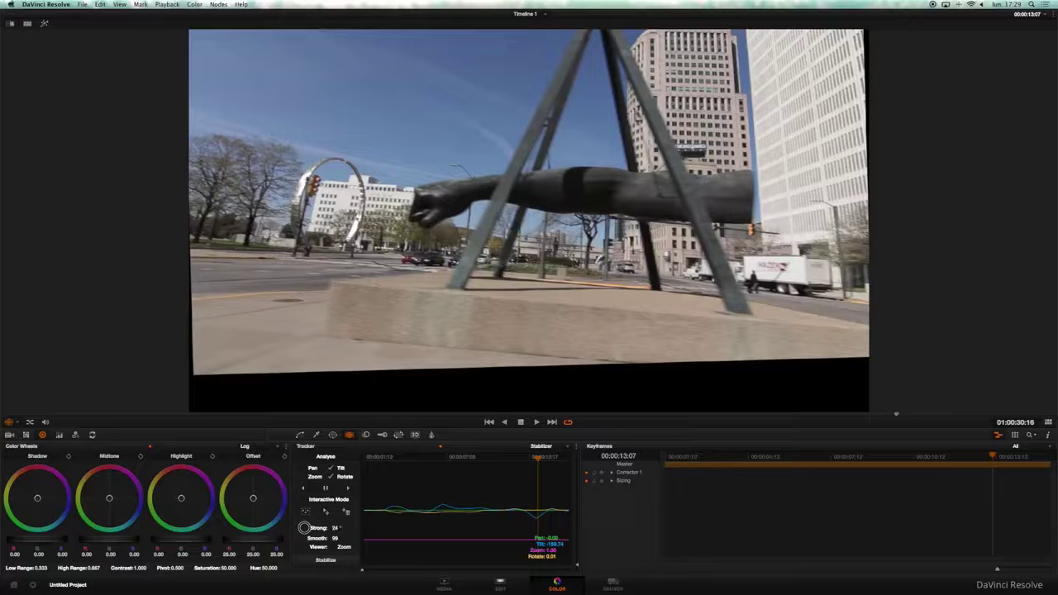
pyautogui.click(340, 561)
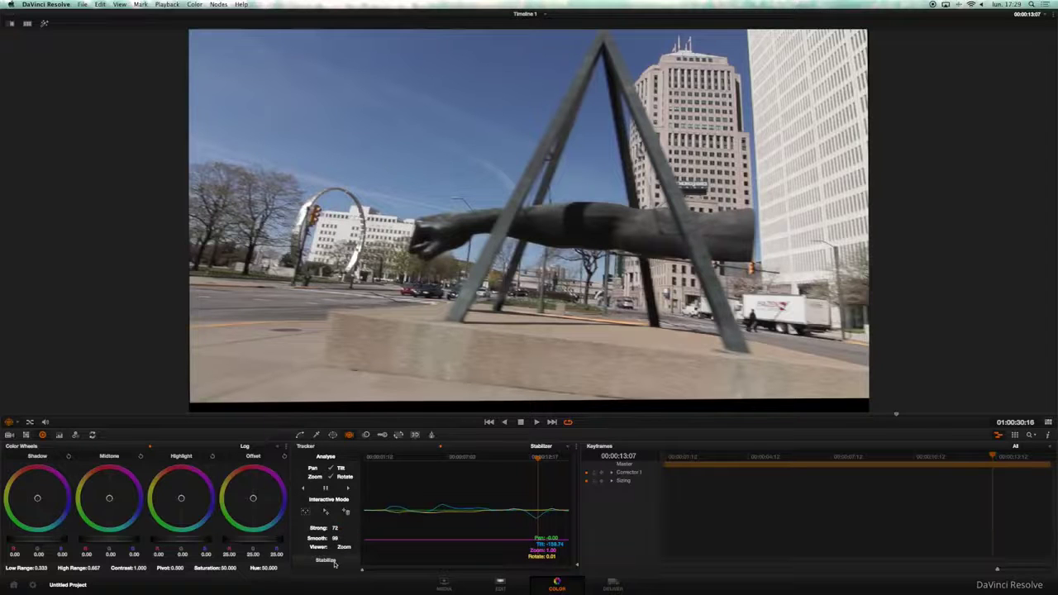
pyautogui.click(334, 562)
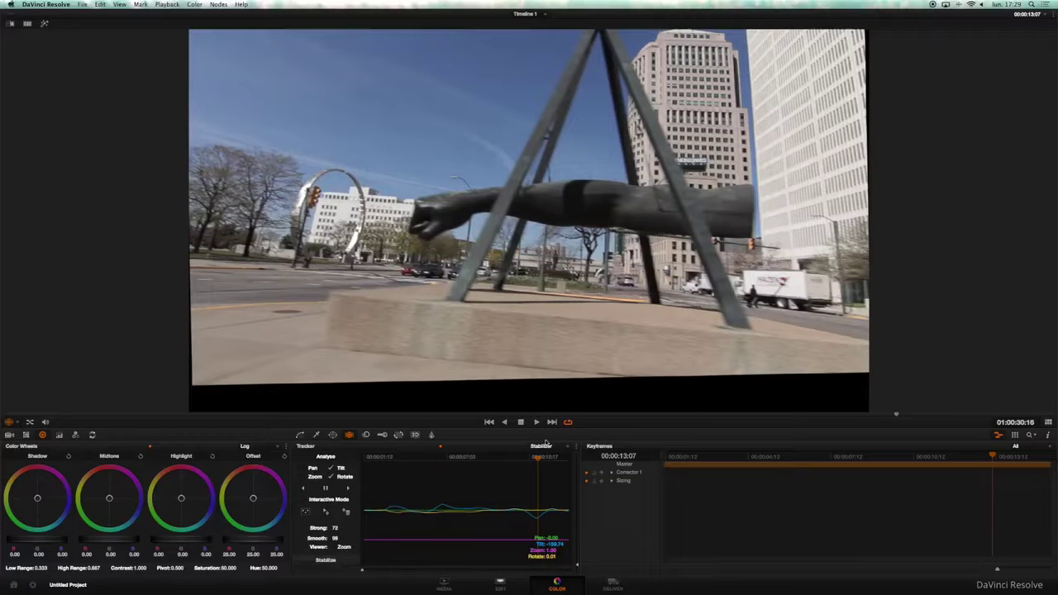
pyautogui.moveTo(538, 460); pyautogui.dragTo(325, 464)
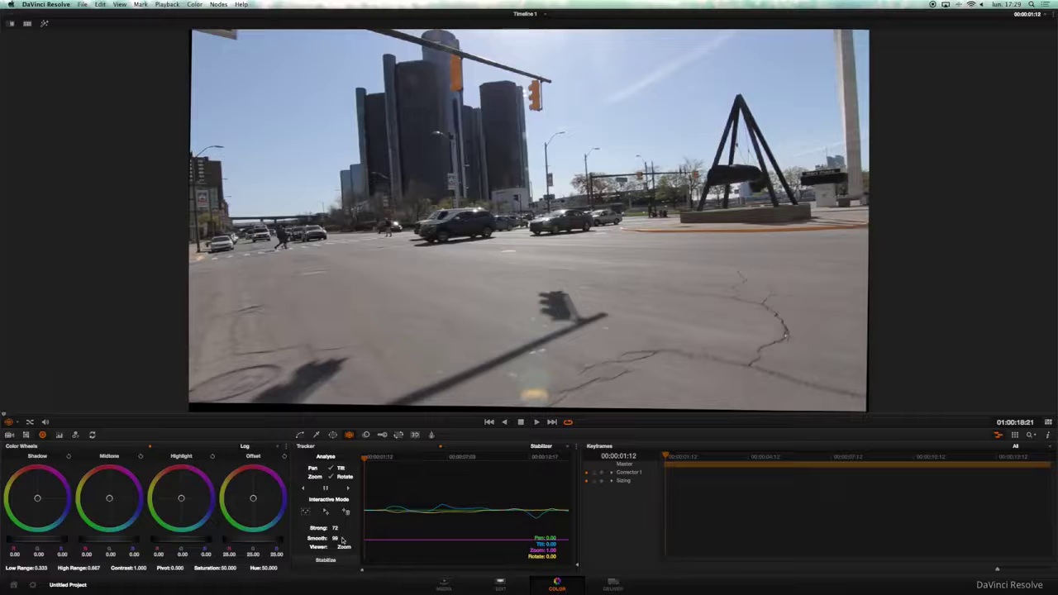
# Restabilize the street clip with Zoom on and play it through to 00:00:10:16
pyautogui.click(536, 423)
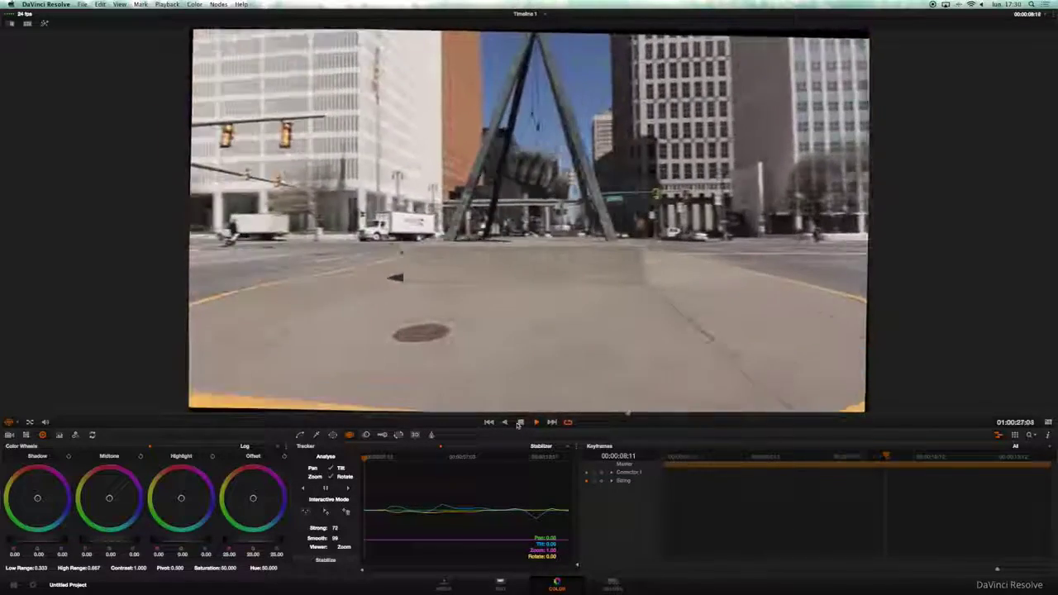
pyautogui.click(371, 459)
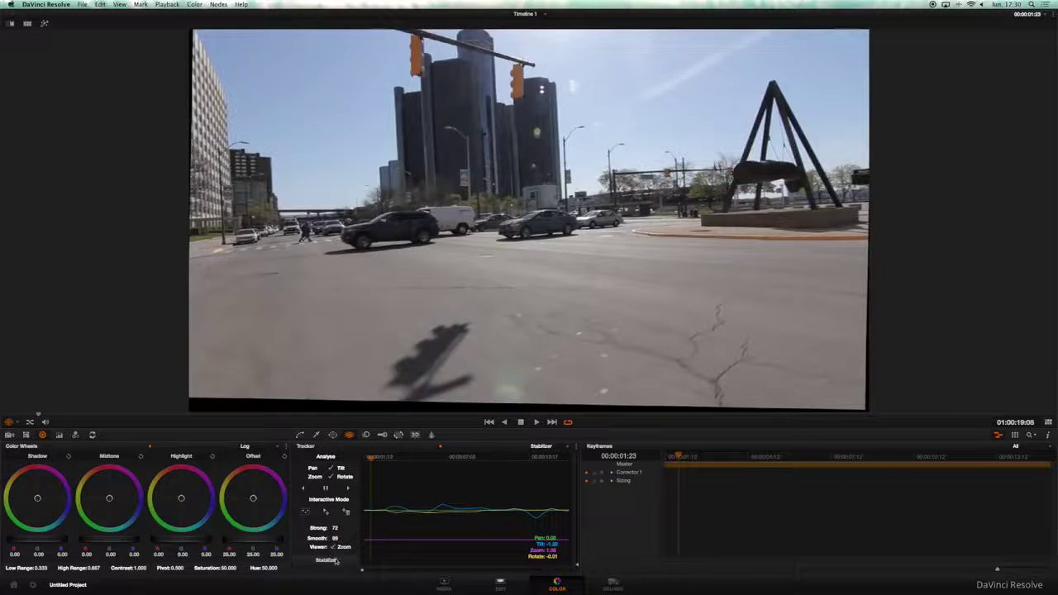
pyautogui.click(335, 561)
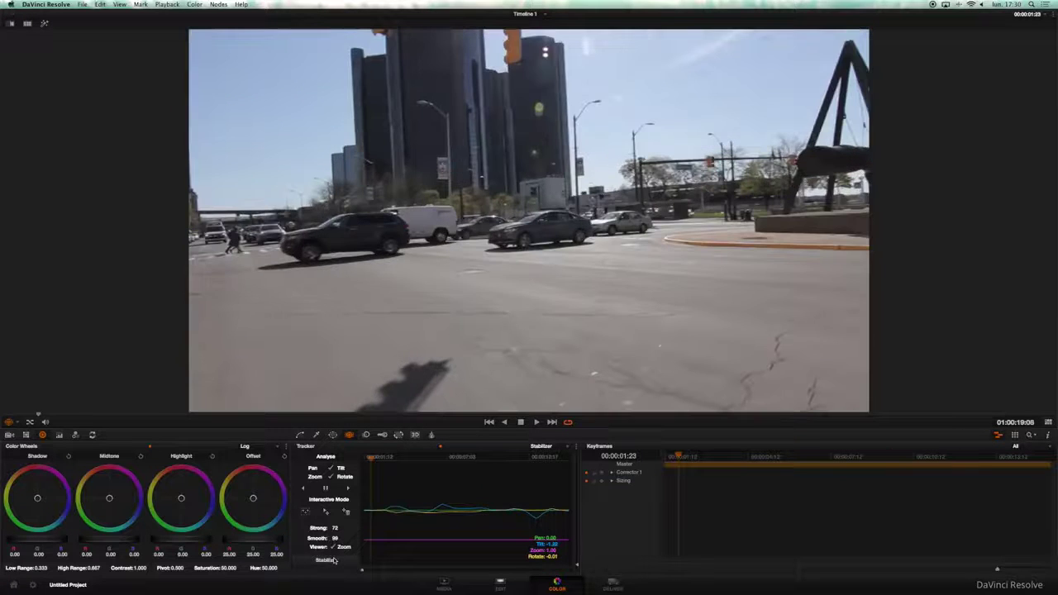
pyautogui.click(537, 422)
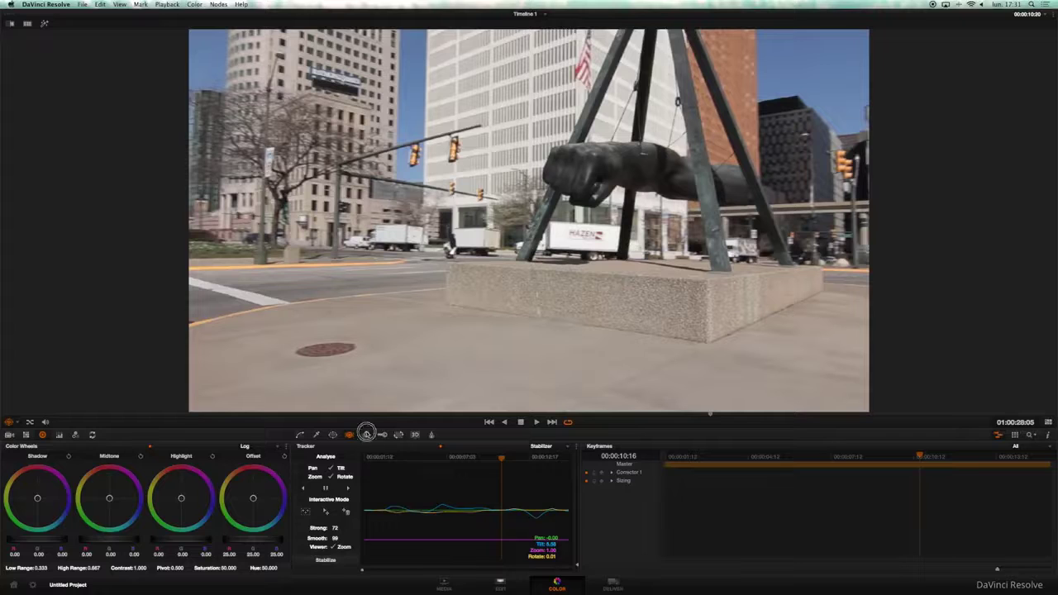
# Show the Blur palette and lower lift to -0.13 and gamma to -0.09
pyautogui.click(366, 434)
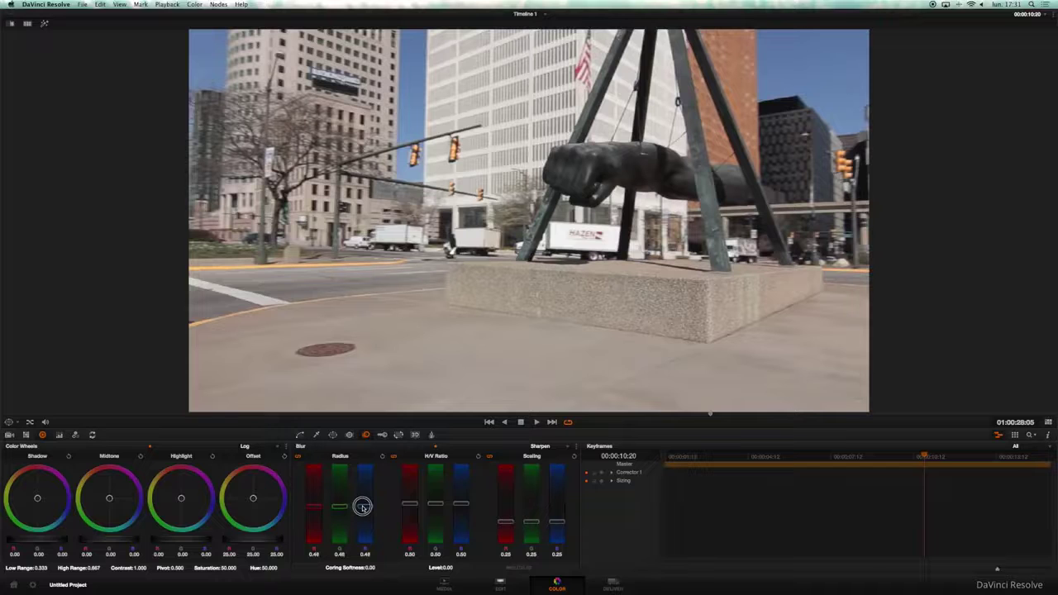
pyautogui.moveTo(27, 539); pyautogui.dragTo(24, 540)
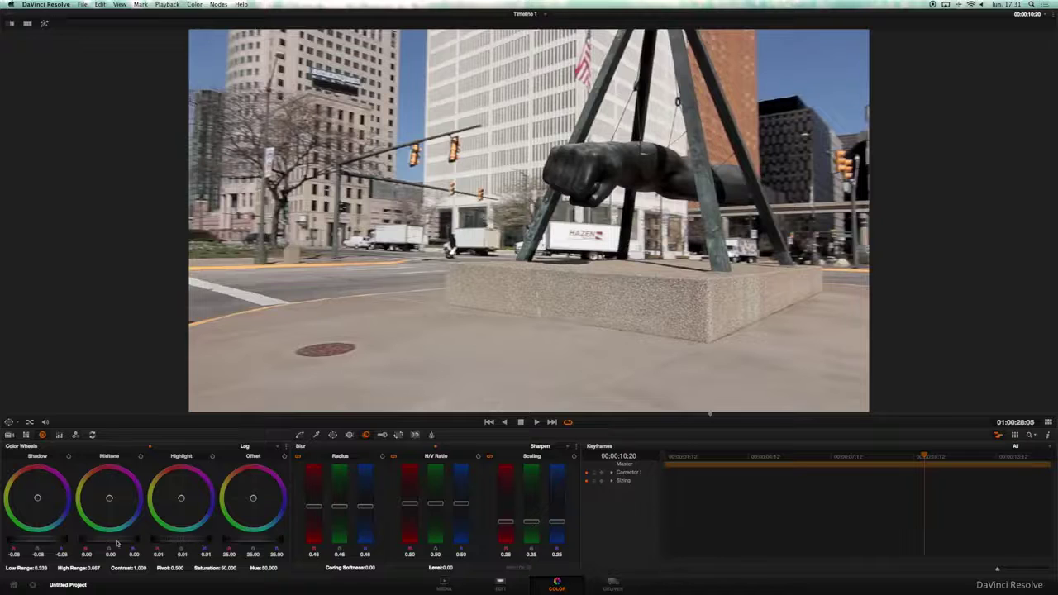
pyautogui.moveTo(90, 541); pyautogui.dragTo(60, 541)
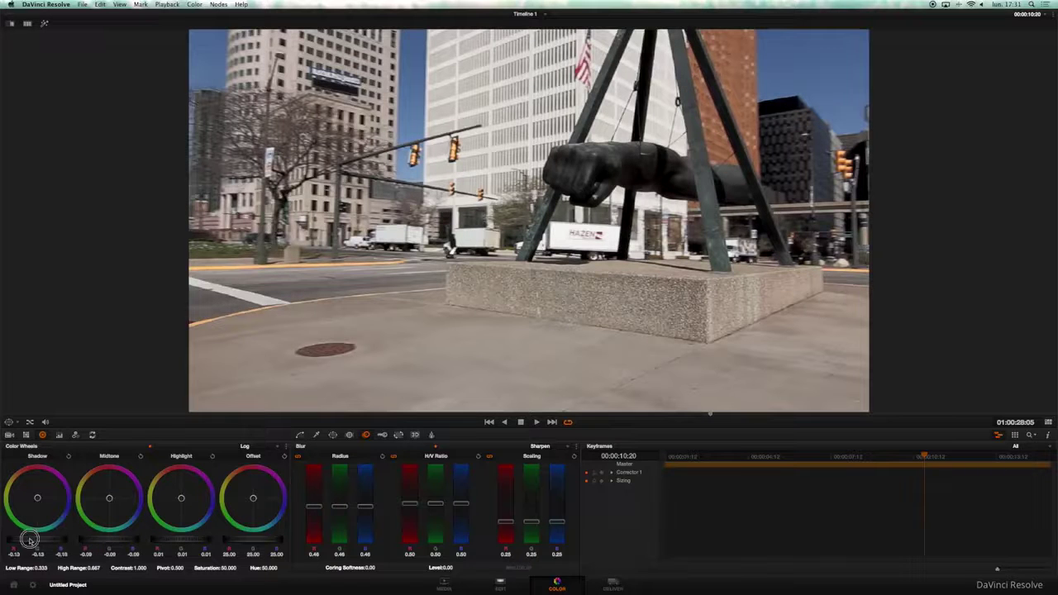